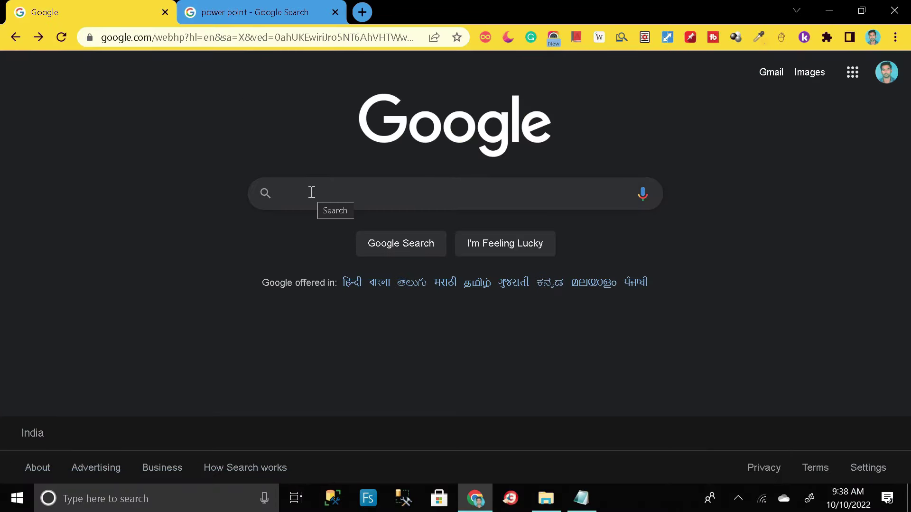
Search Google for 'office deployment tool' via the suggestion and scroll through the results
{"action": "type", "text": "offi"}
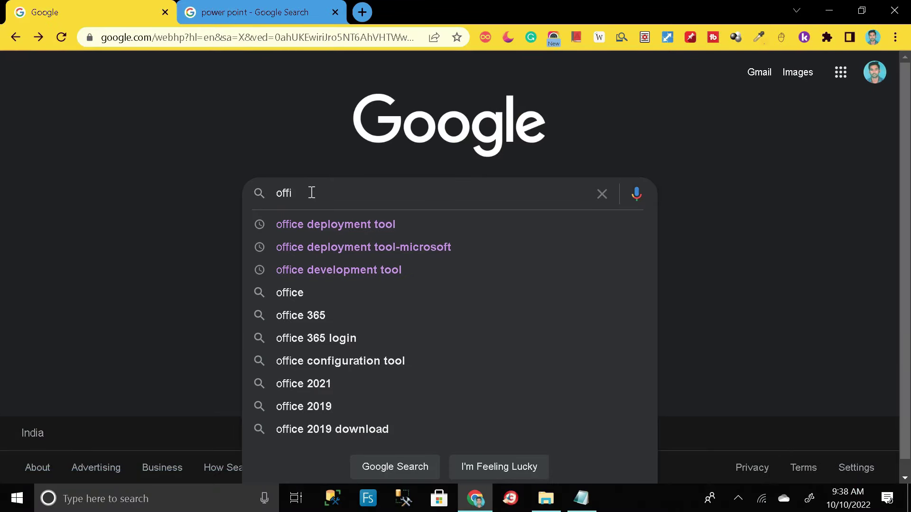
{"action": "key", "text": "Down"}
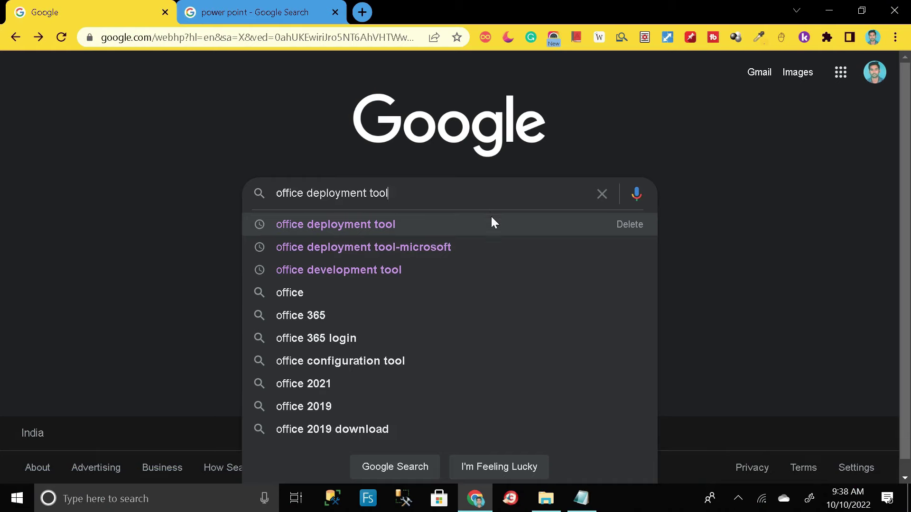
{"action": "key", "text": "Return"}
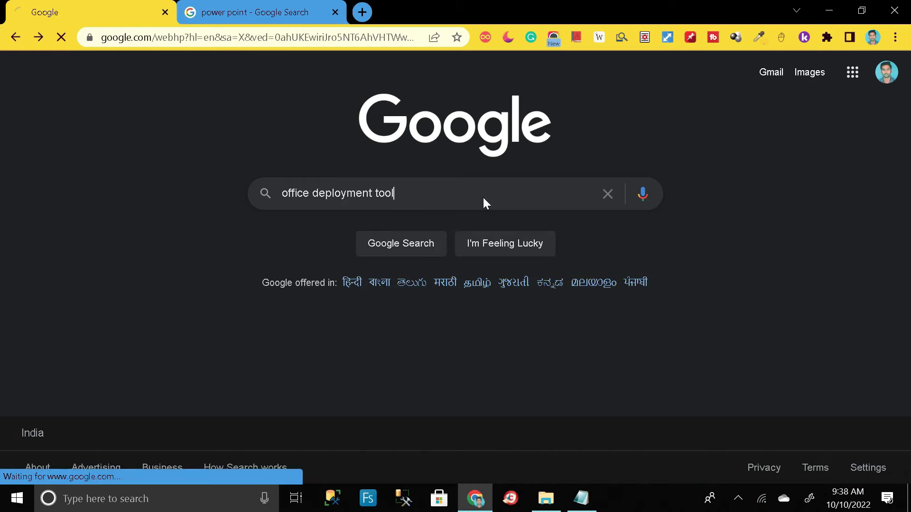
{"action": "scroll", "coordinate": [526, 190], "scroll_direction": "down", "scroll_amount": 5}
{"action": "scroll", "coordinate": [527, 190], "scroll_direction": "up", "scroll_amount": 5}
{"action": "scroll", "coordinate": [528, 189], "scroll_direction": "down", "scroll_amount": 3}
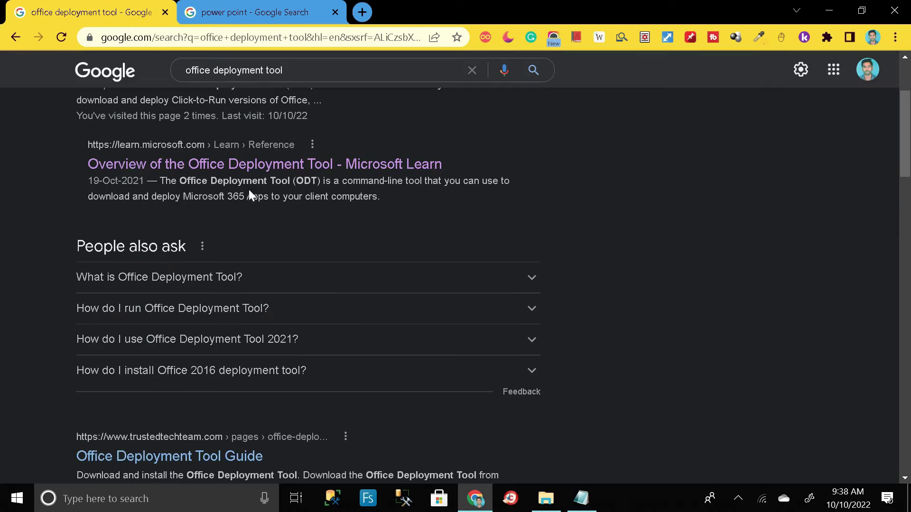
{"action": "scroll", "coordinate": [249, 189], "scroll_direction": "up", "scroll_amount": 3}
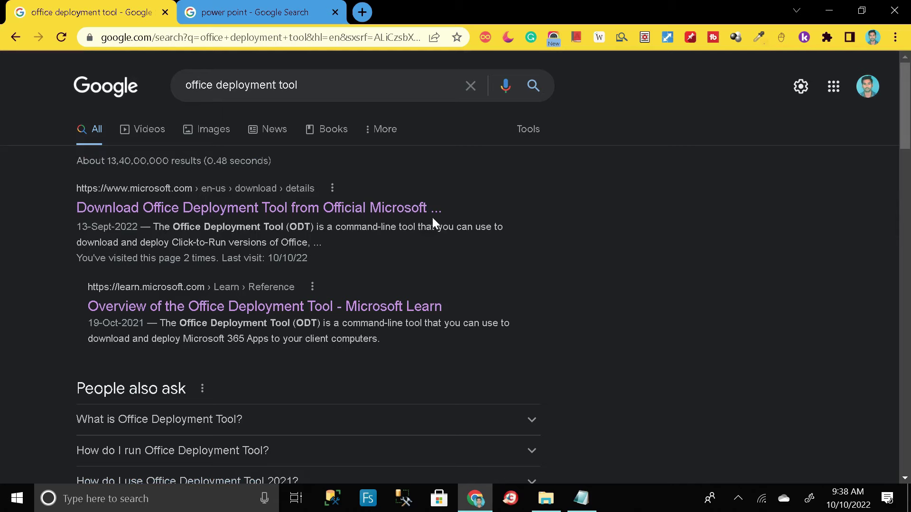
Download the Office Deployment Tool from Microsoft's download page and keep the flagged .exe file
{"action": "left_click", "coordinate": [304, 212]}
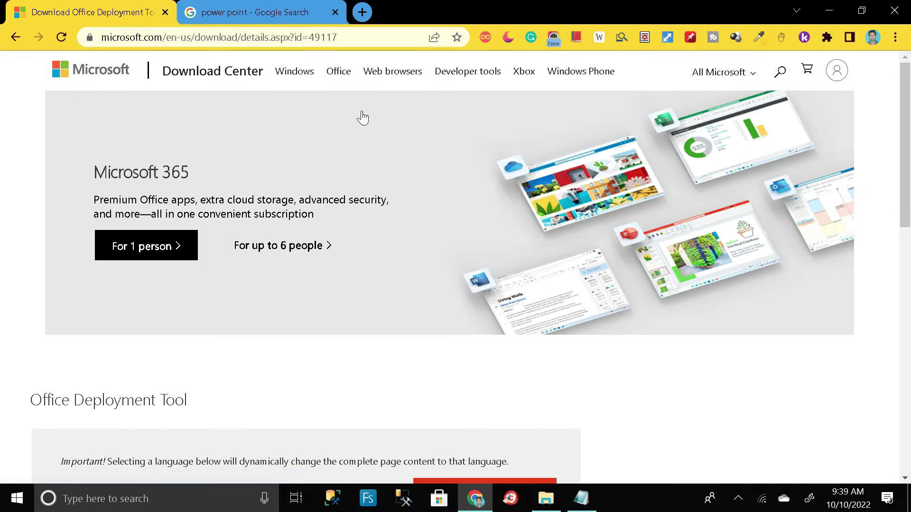
{"action": "scroll", "coordinate": [406, 174], "scroll_direction": "down", "scroll_amount": 3}
{"action": "scroll", "coordinate": [405, 175], "scroll_direction": "down", "scroll_amount": 3}
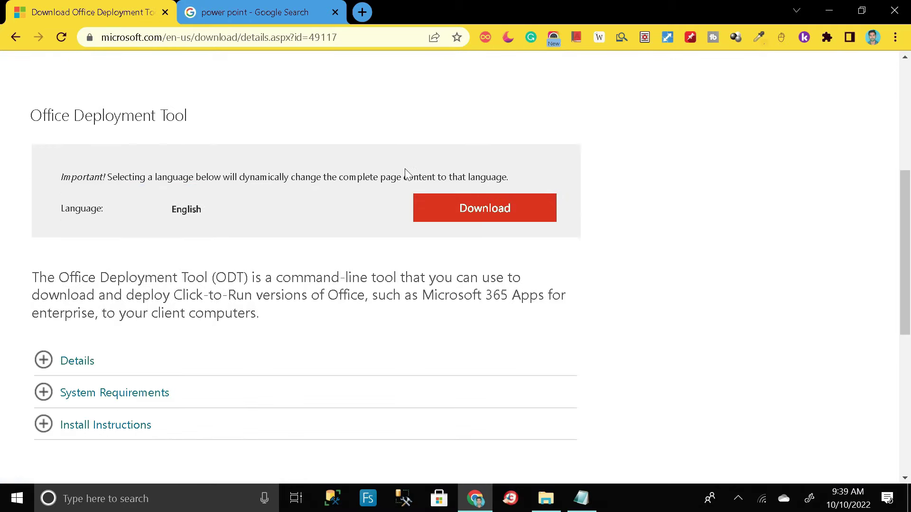
{"action": "scroll", "coordinate": [406, 174], "scroll_direction": "up", "scroll_amount": 6}
{"action": "scroll", "coordinate": [405, 174], "scroll_direction": "down", "scroll_amount": 3}
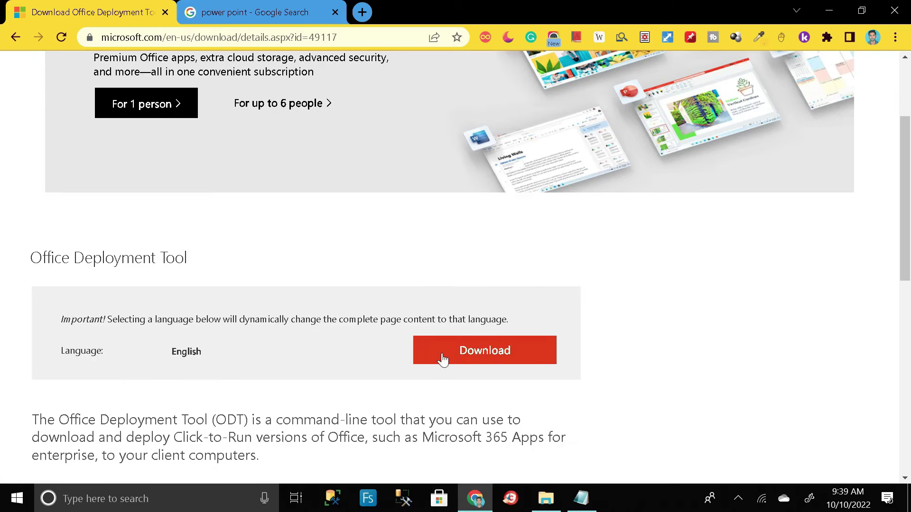
{"action": "left_click", "coordinate": [471, 362]}
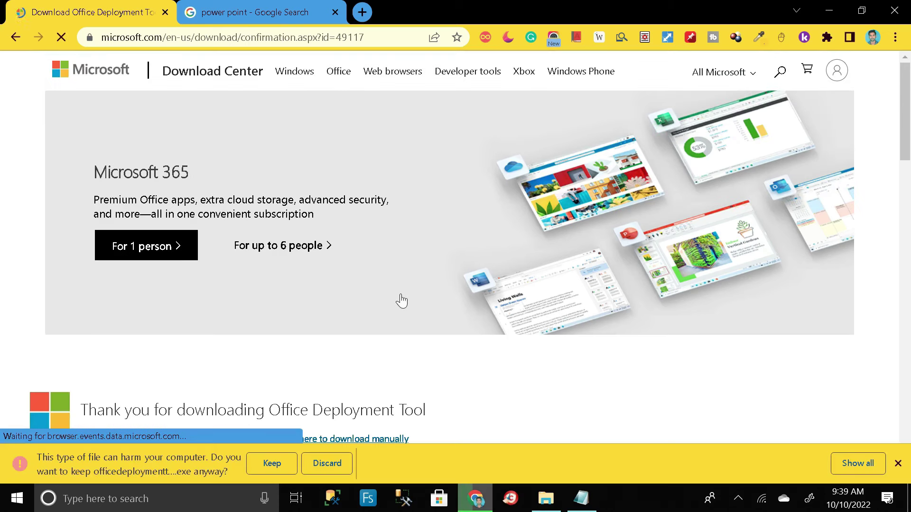
{"action": "left_click", "coordinate": [271, 468]}
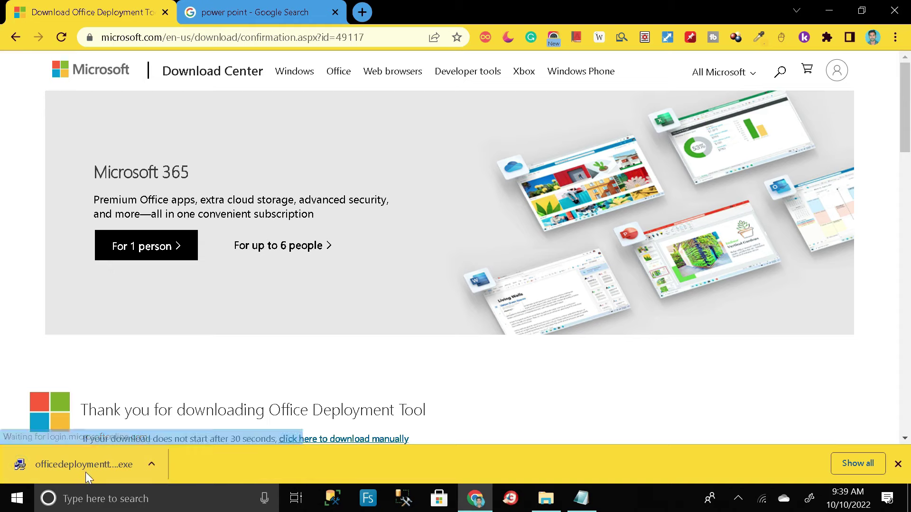
Show the downloaded officedeploymenttool file in its folder and copy it
{"action": "left_click", "coordinate": [150, 465]}
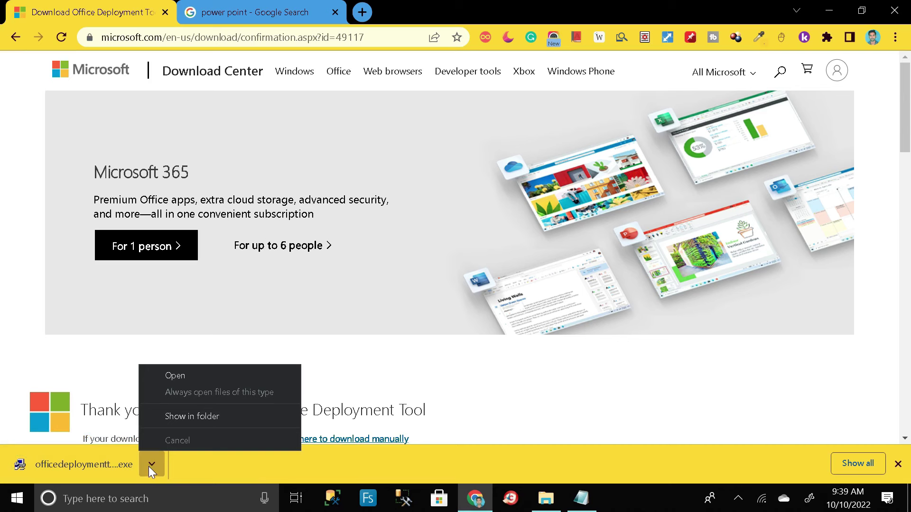
{"action": "left_click", "coordinate": [203, 419]}
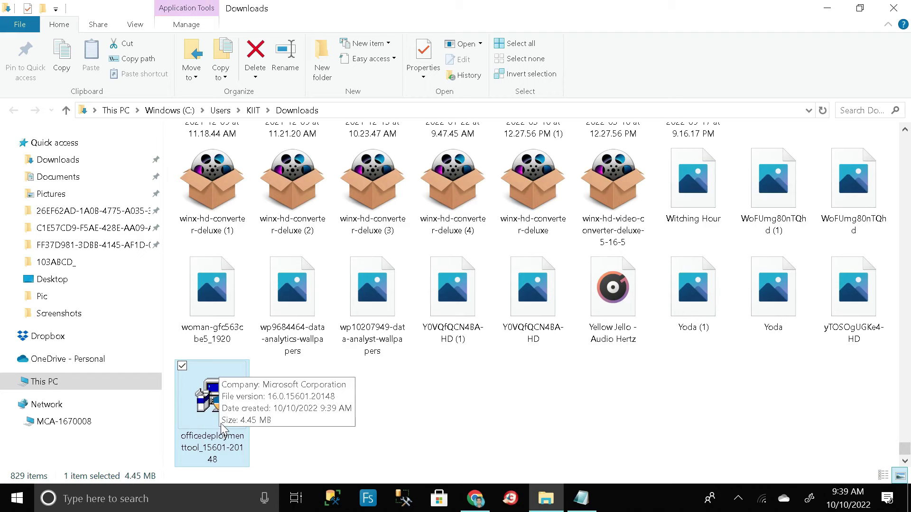
{"action": "key", "text": "ctrl+c"}
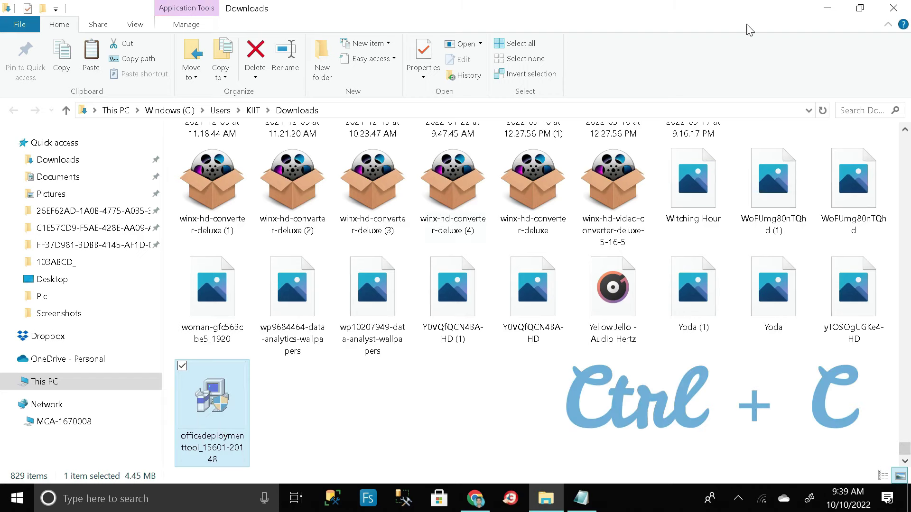
Create a new desktop folder named 'Power Point'
{"action": "left_click", "coordinate": [828, 7]}
{"action": "left_click", "coordinate": [831, 6]}
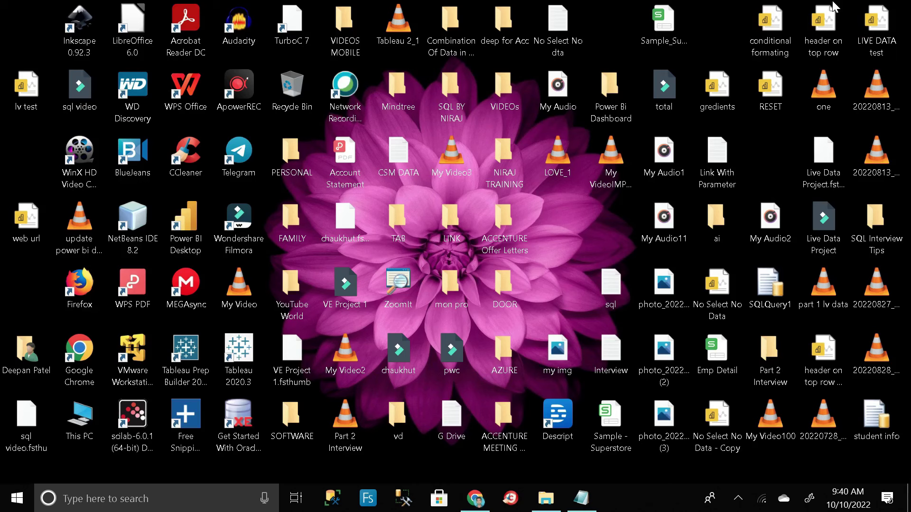
{"action": "right_click", "coordinate": [718, 7]}
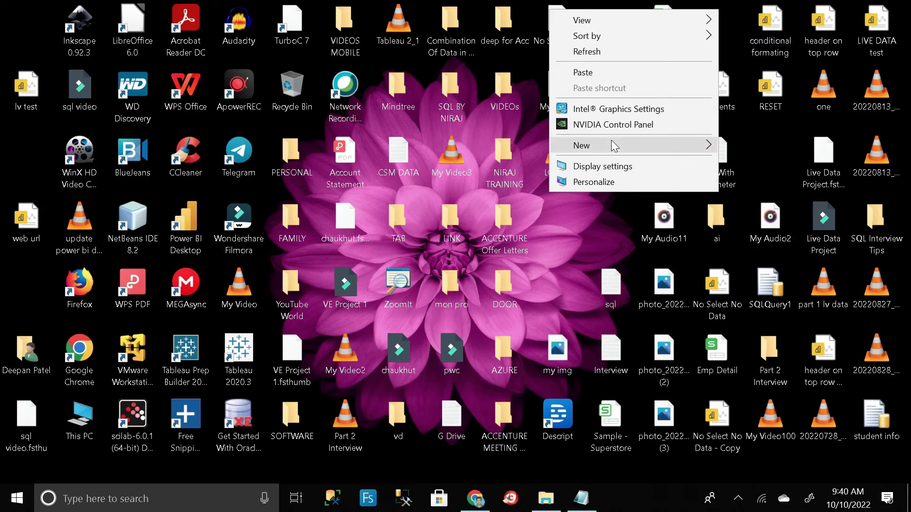
{"action": "mouse_move", "coordinate": [614, 143]}
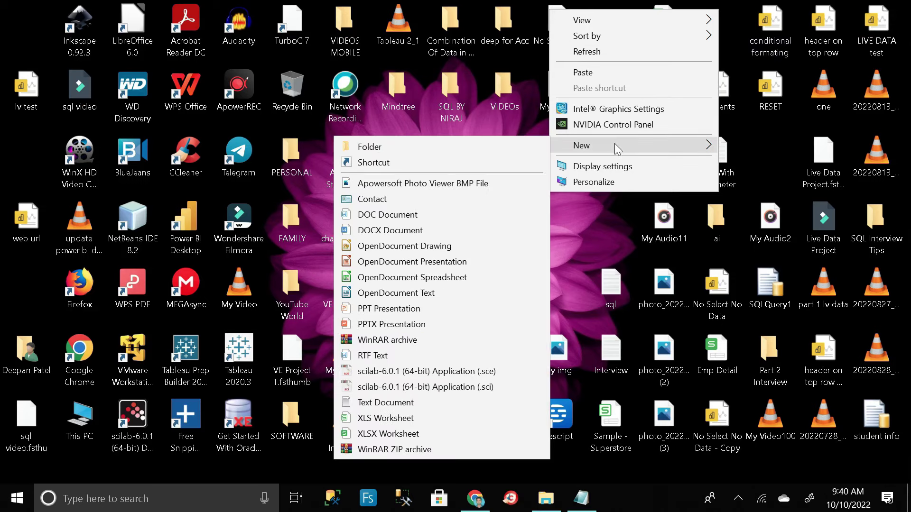
{"action": "left_click", "coordinate": [453, 149]}
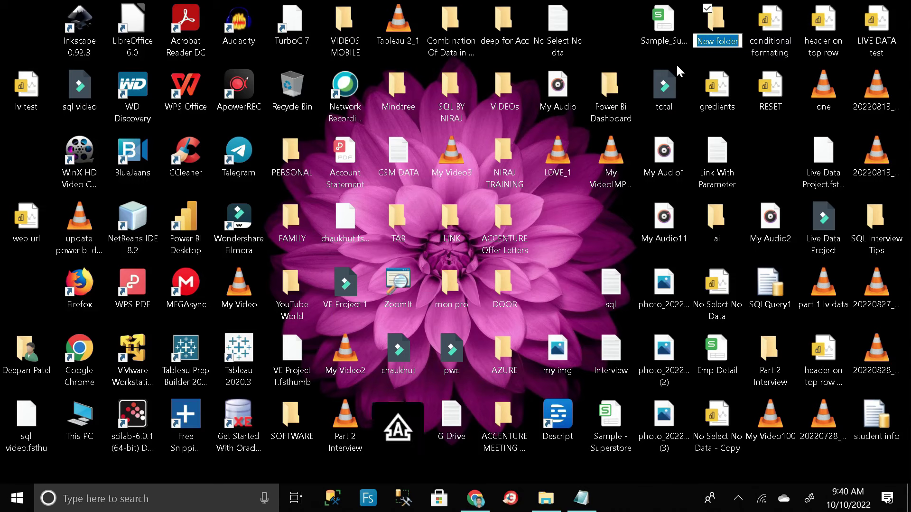
{"action": "type", "text": "Power Point"}
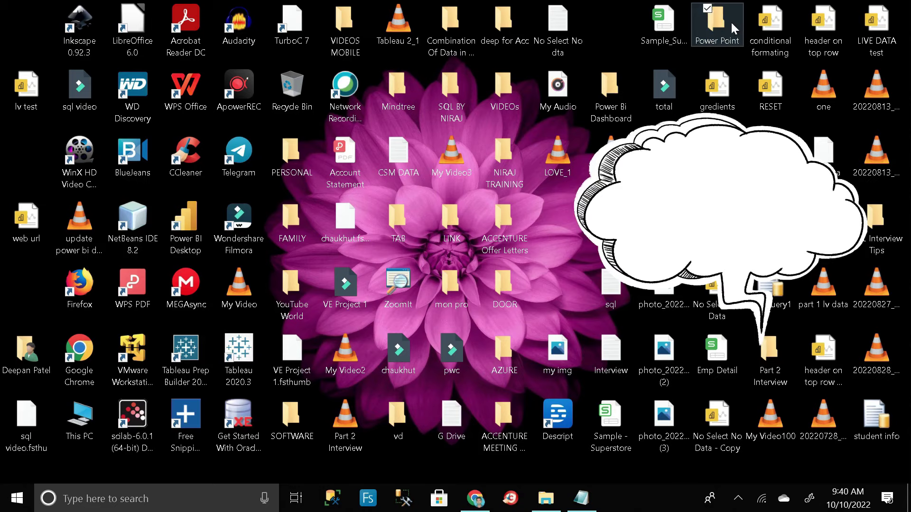
Paste the officedeploymenttool installer into the Power Point folder
{"action": "double_click", "coordinate": [697, 38]}
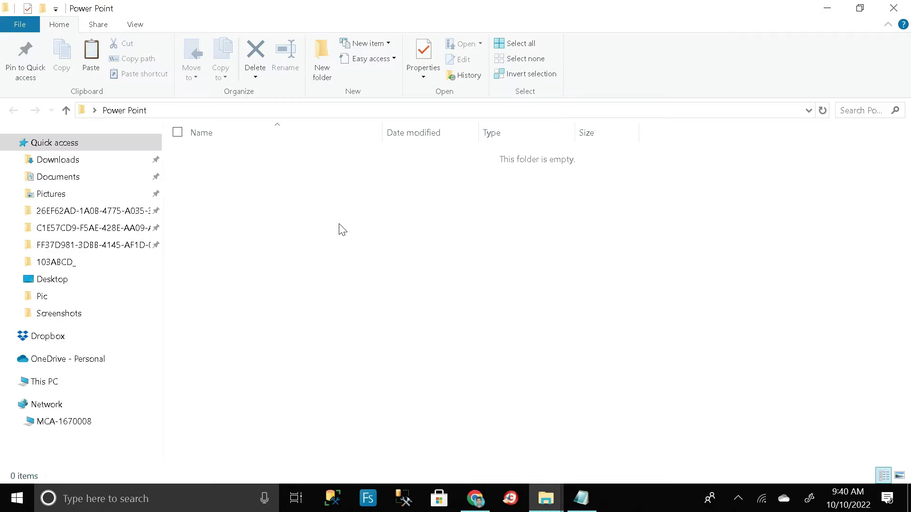
{"action": "key", "text": "ctrl+v"}
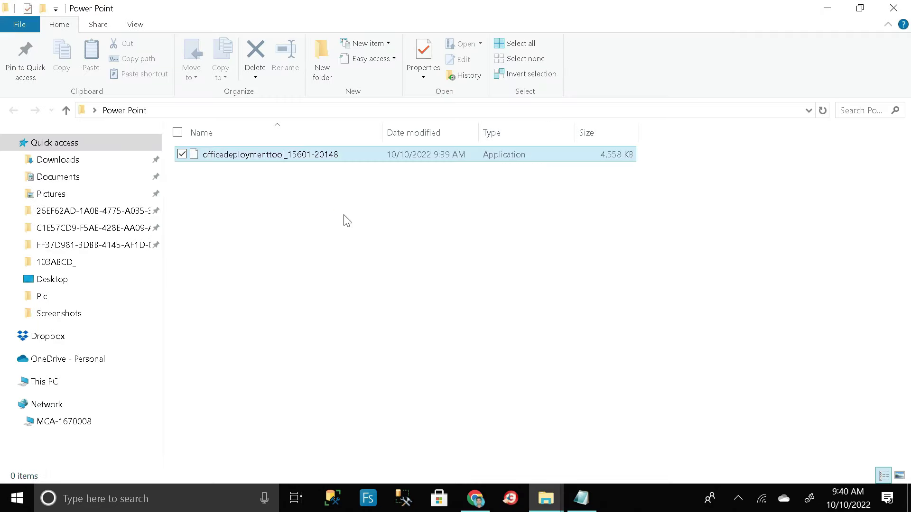
{"action": "left_click", "coordinate": [304, 189]}
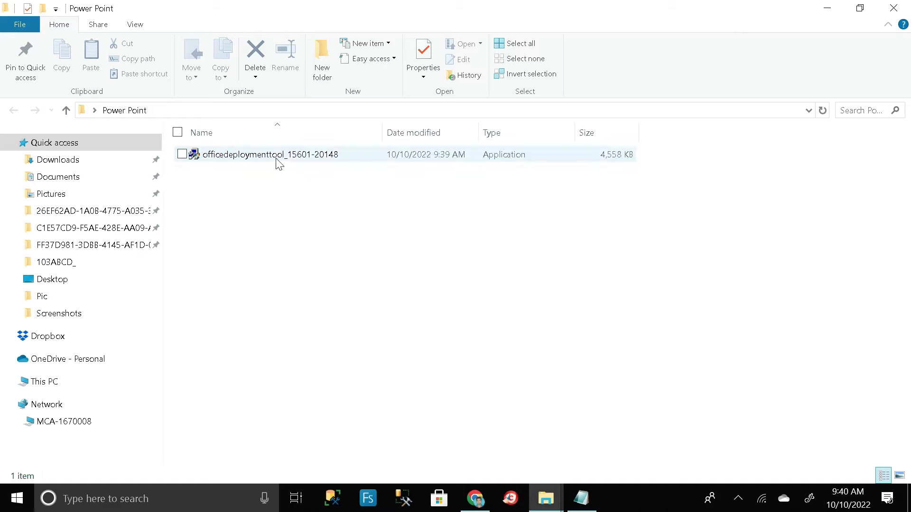
{"action": "left_click", "coordinate": [260, 158]}
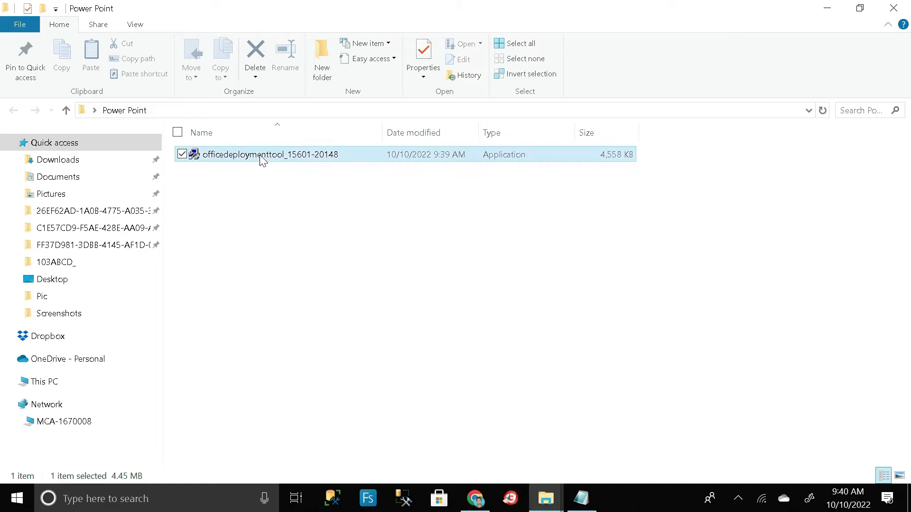
{"action": "left_click", "coordinate": [250, 207]}
Create a subfolder named 'Milestone Creator' inside Power Point
{"action": "right_click", "coordinate": [256, 210]}
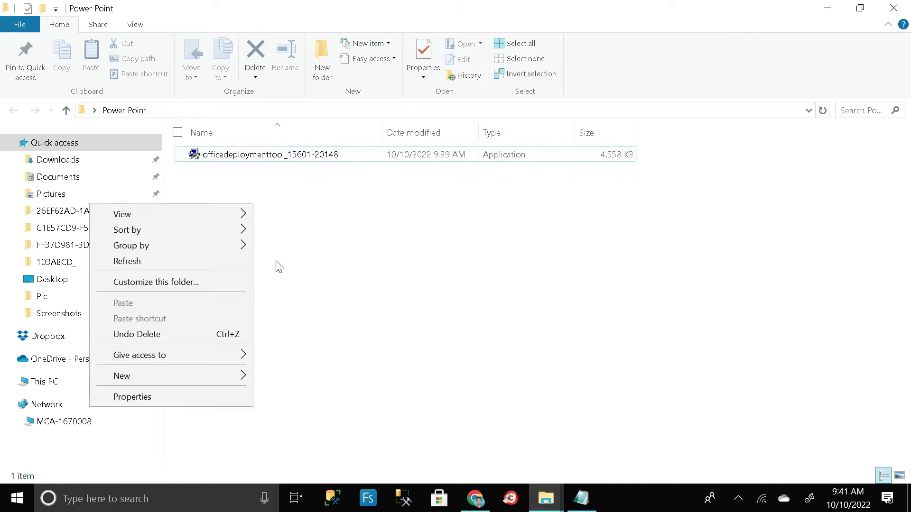
{"action": "mouse_move", "coordinate": [205, 380]}
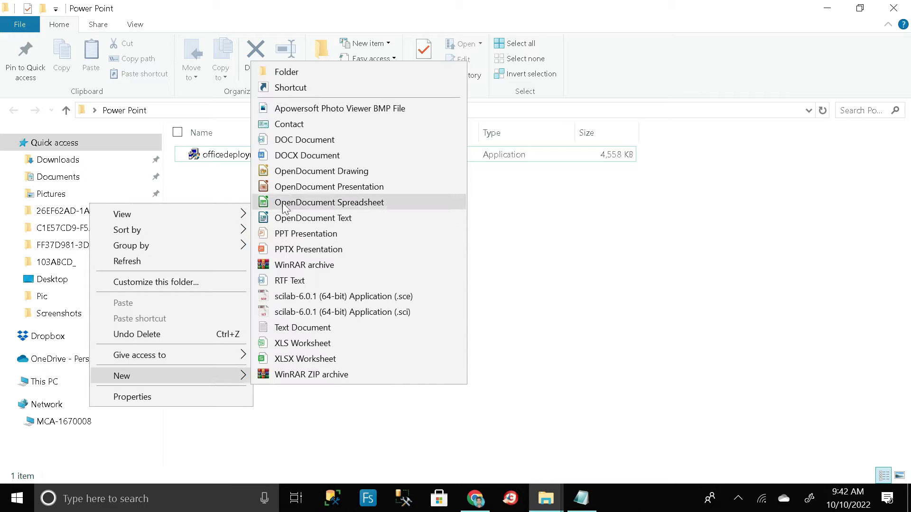
{"action": "left_click", "coordinate": [283, 73]}
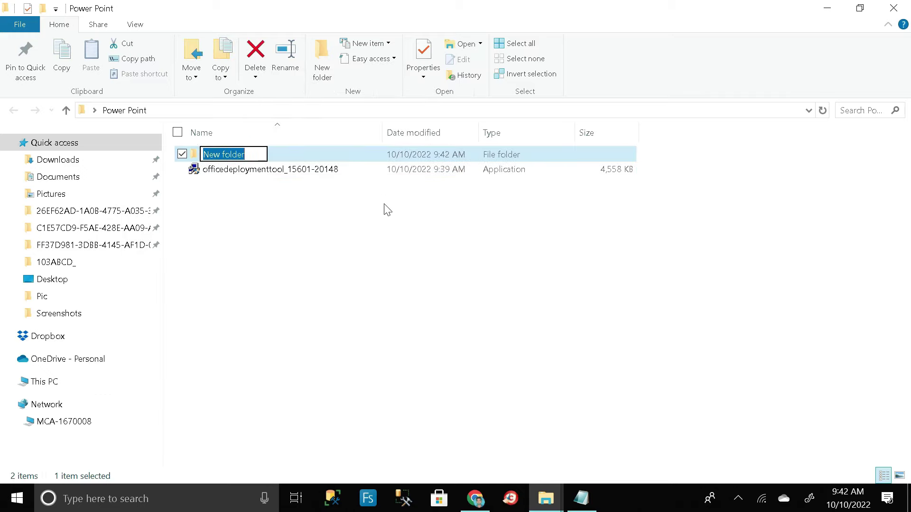
{"action": "key", "text": "Caps_Lock"}
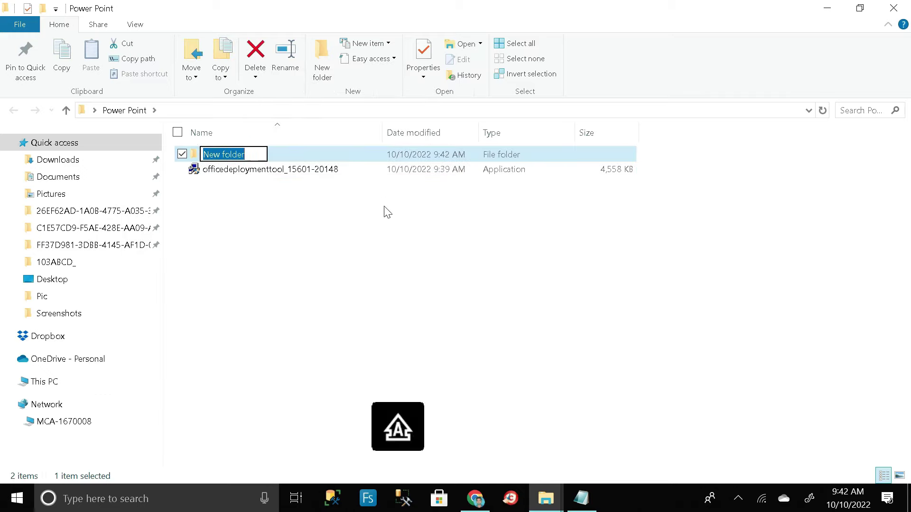
{"action": "type", "text": "M"}
{"action": "key", "text": "Caps_Lock"}
{"action": "type", "text": "ilesto"}
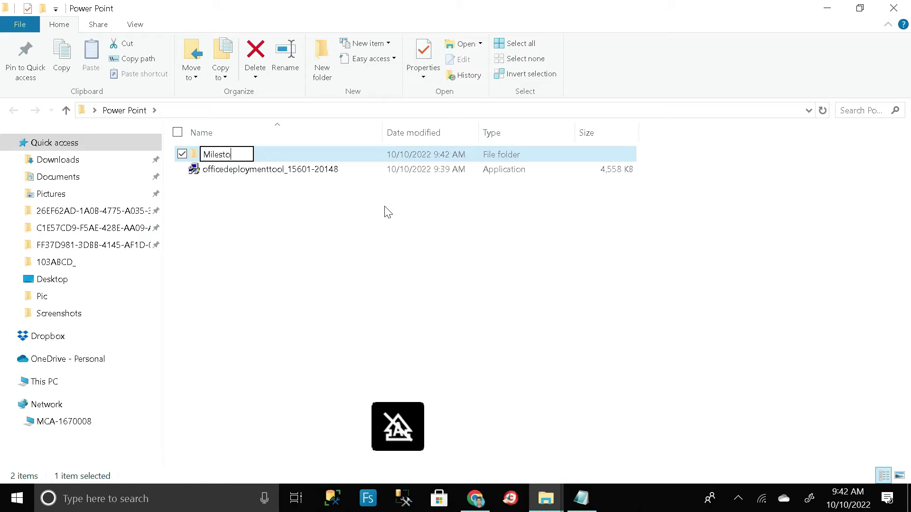
{"action": "type", "text": "ne Creator"}
{"action": "key", "text": "Return"}
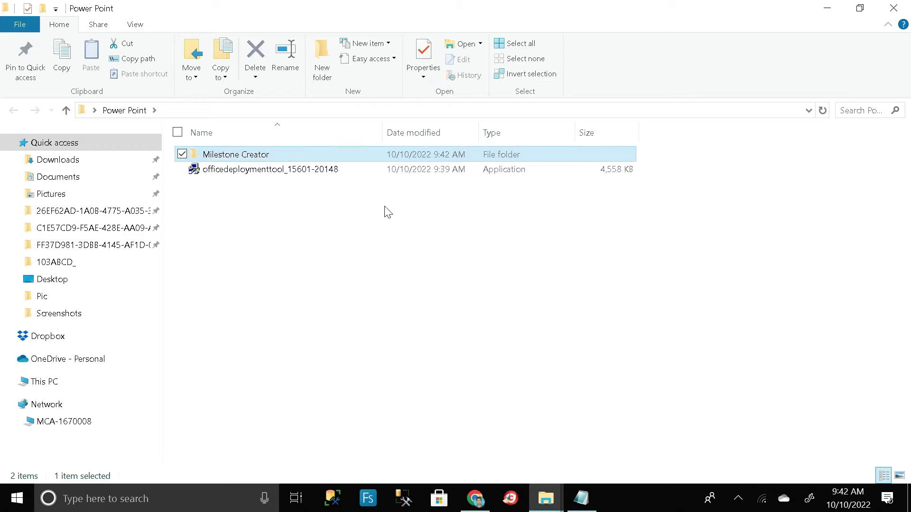
{"action": "left_click", "coordinate": [242, 172]}
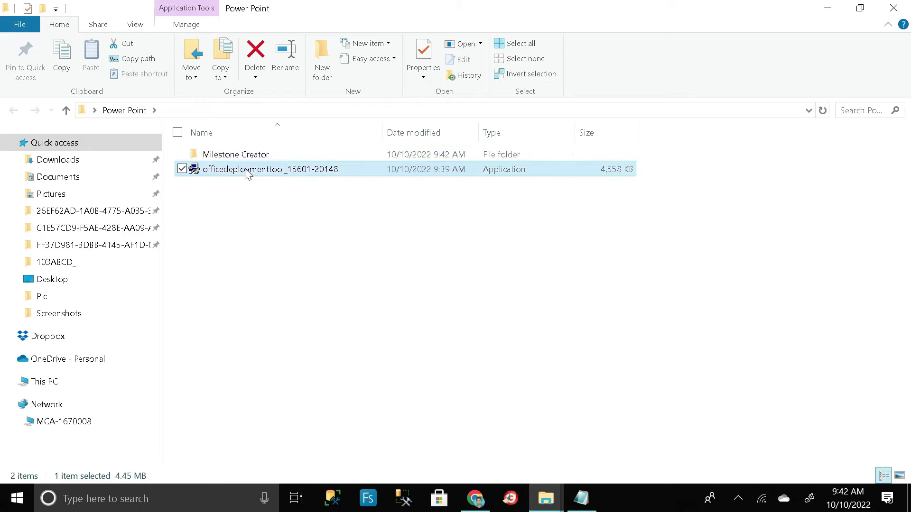
Run officedeploymenttool as administrator and accept the Microsoft Software License Terms
{"action": "right_click", "coordinate": [246, 172]}
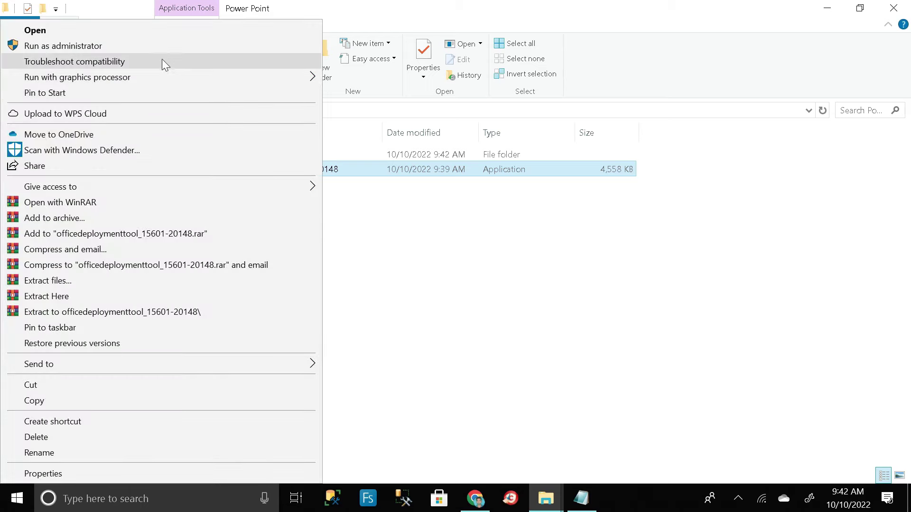
{"action": "left_click", "coordinate": [151, 46]}
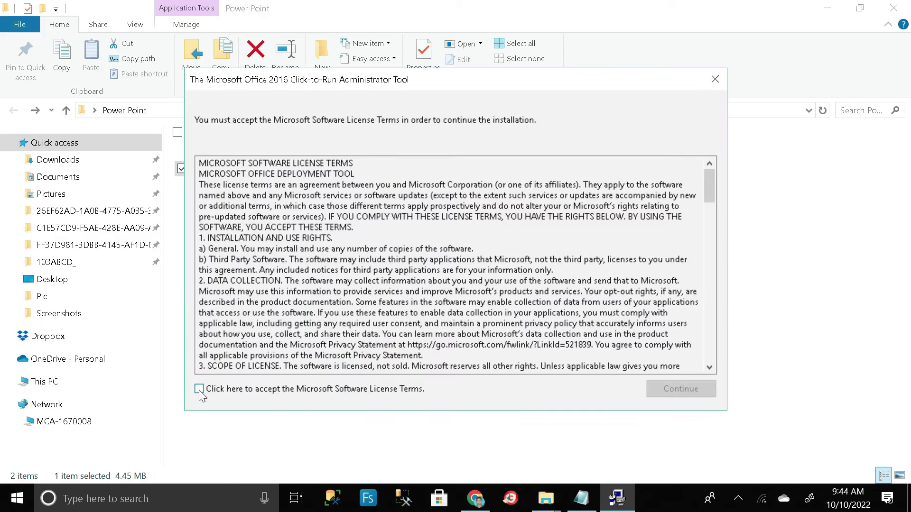
{"action": "left_click", "coordinate": [199, 390]}
{"action": "left_click", "coordinate": [668, 392]}
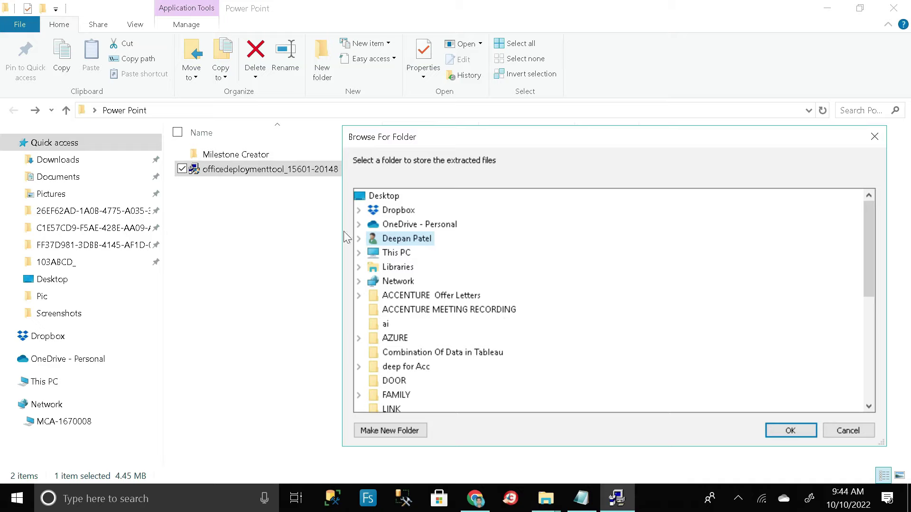
Extract the tool's files to Desktop > Power Point > Milestone Creator and dismiss the success message
{"action": "left_click", "coordinate": [359, 253]}
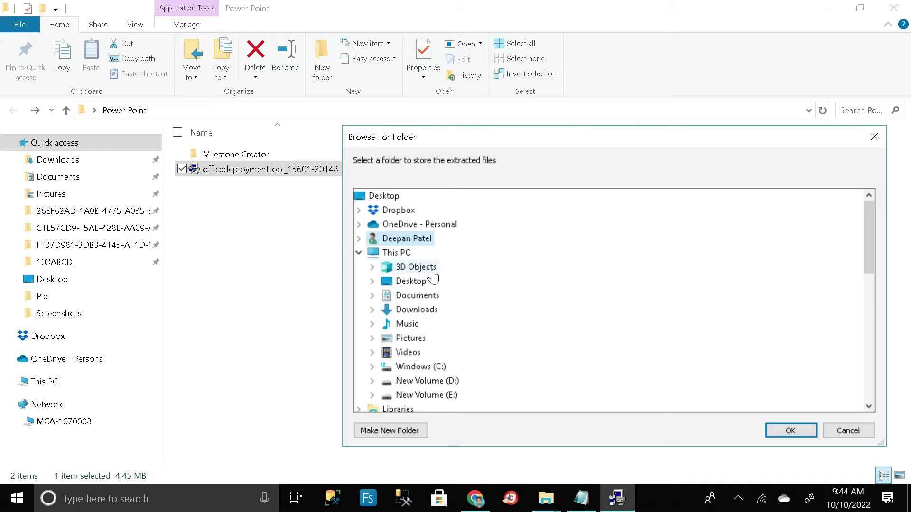
{"action": "left_click", "coordinate": [373, 281]}
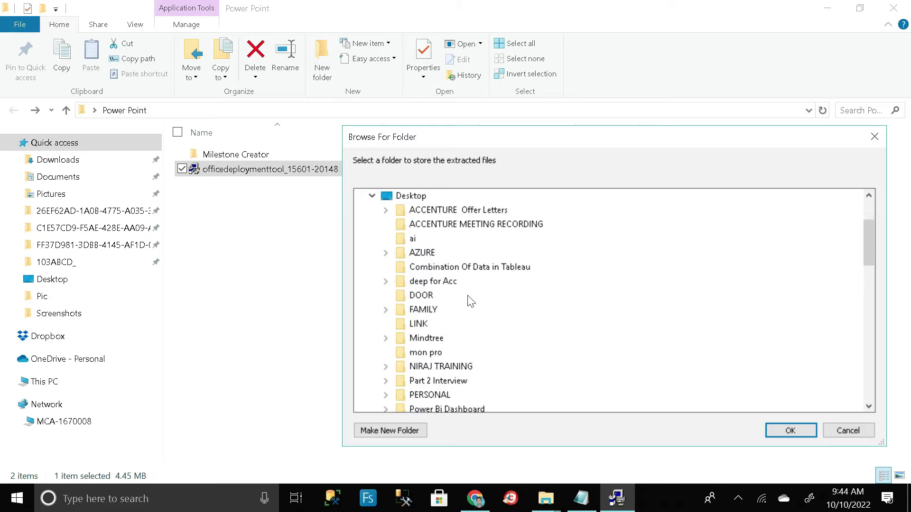
{"action": "scroll", "coordinate": [471, 302], "scroll_direction": "down", "scroll_amount": 2}
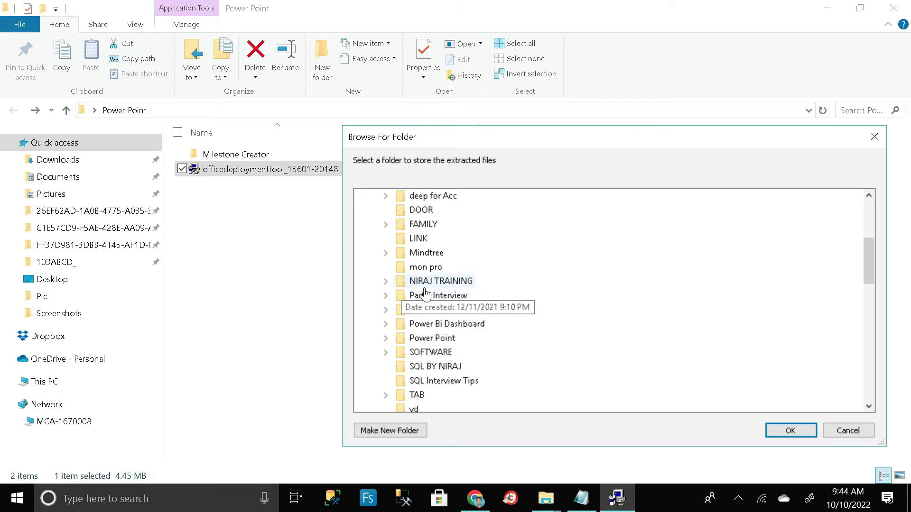
{"action": "scroll", "coordinate": [467, 320], "scroll_direction": "down", "scroll_amount": 1}
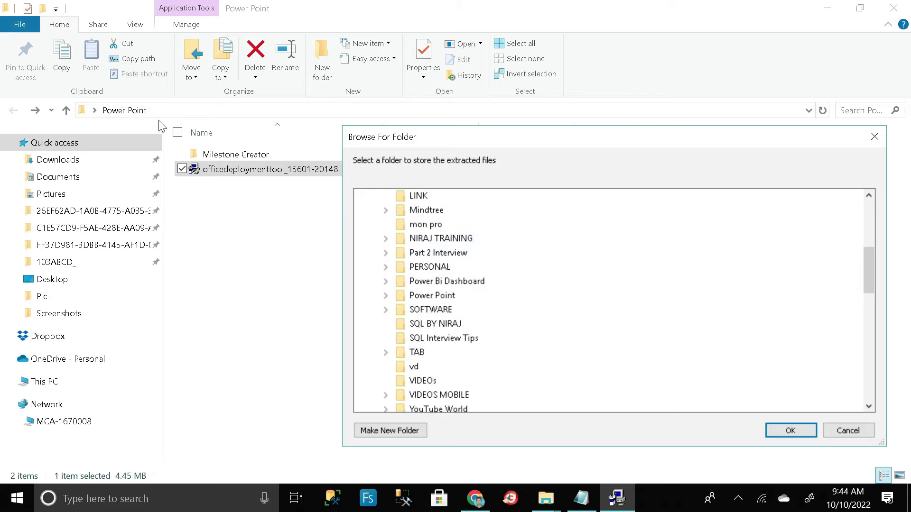
{"action": "left_click", "coordinate": [386, 296]}
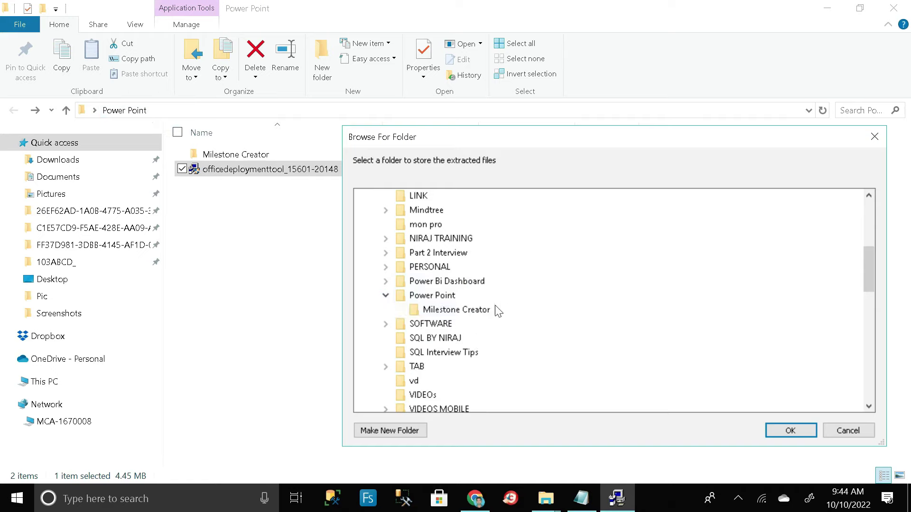
{"action": "scroll", "coordinate": [507, 308], "scroll_direction": "down", "scroll_amount": 1}
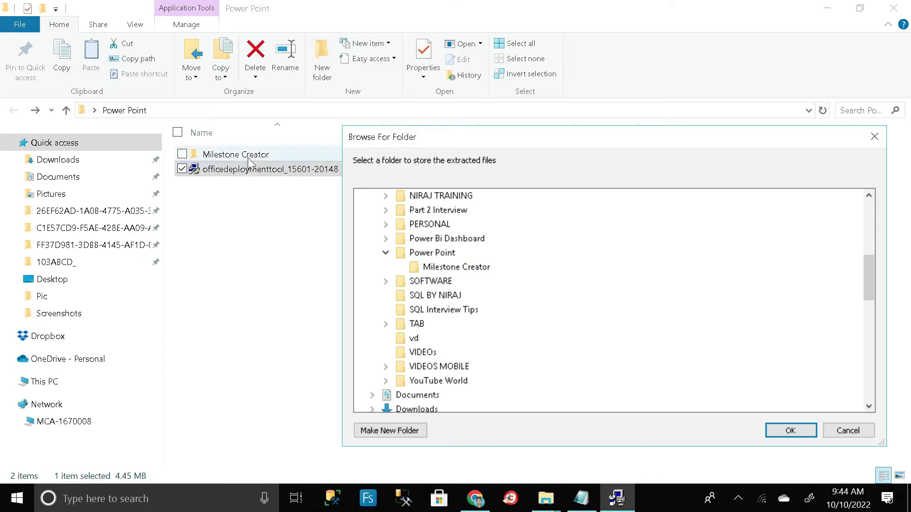
{"action": "left_click", "coordinate": [440, 269]}
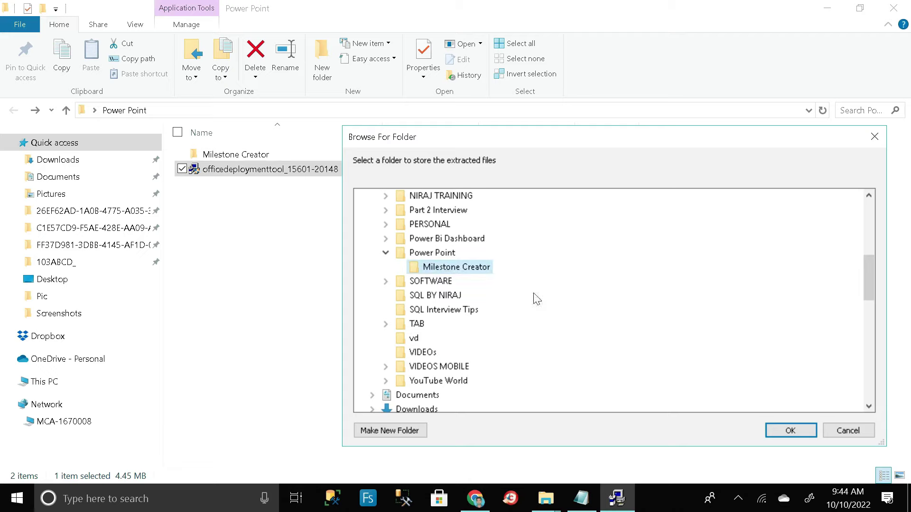
{"action": "left_click", "coordinate": [790, 430]}
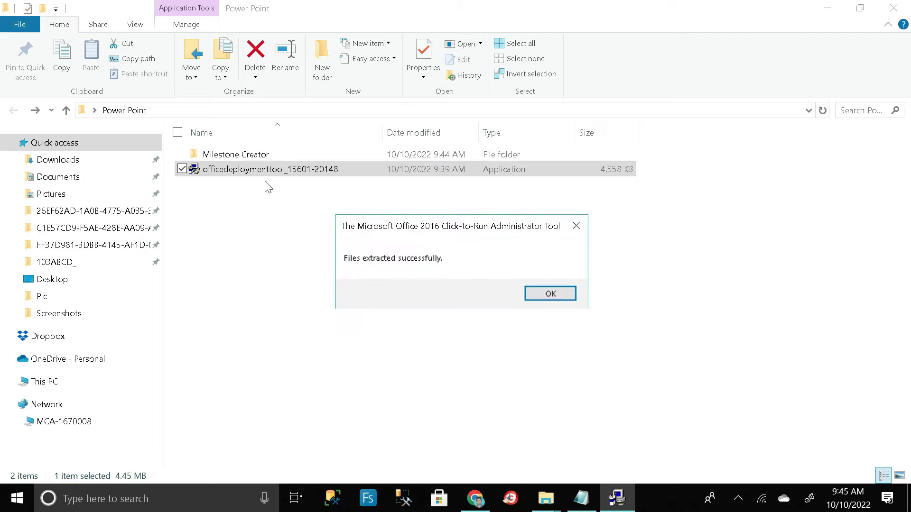
{"action": "left_click", "coordinate": [551, 294]}
Delete the Office365-x64, Office365-x86 and Office2019Enterprise configuration files from Milestone Creator
{"action": "left_click", "coordinate": [279, 154]}
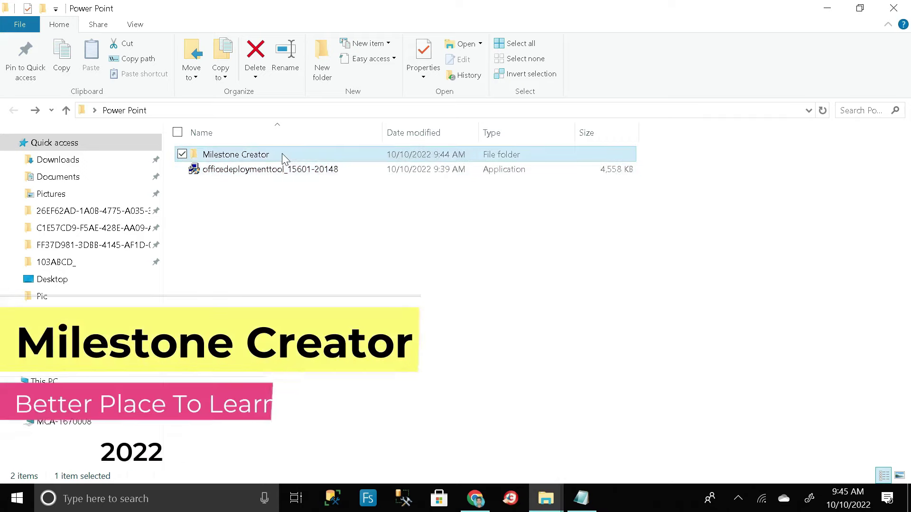
{"action": "double_click", "coordinate": [271, 156]}
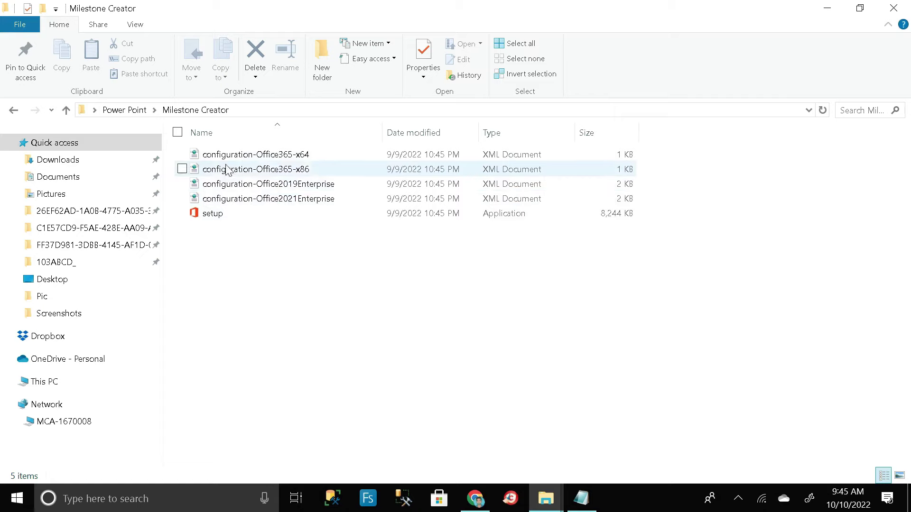
{"action": "left_click_drag", "start_coordinate": [174, 149], "coordinate": [280, 186]}
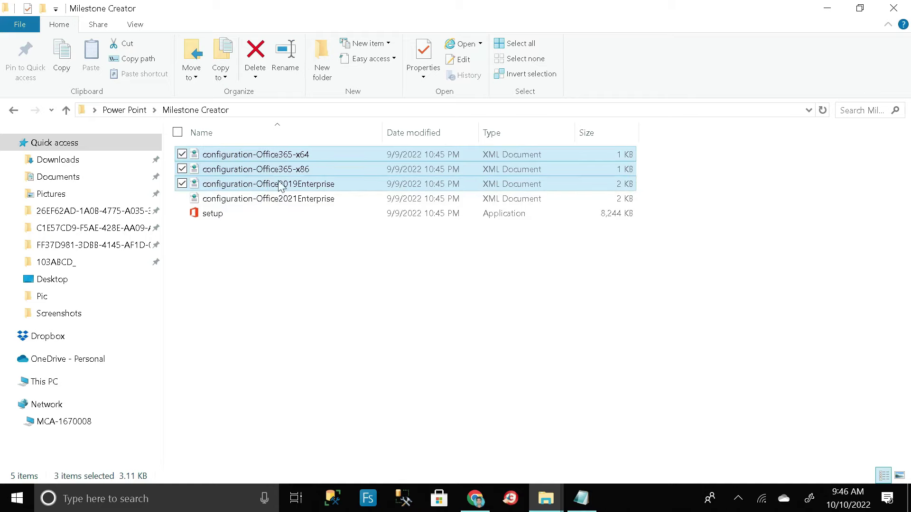
{"action": "right_click", "coordinate": [280, 185]}
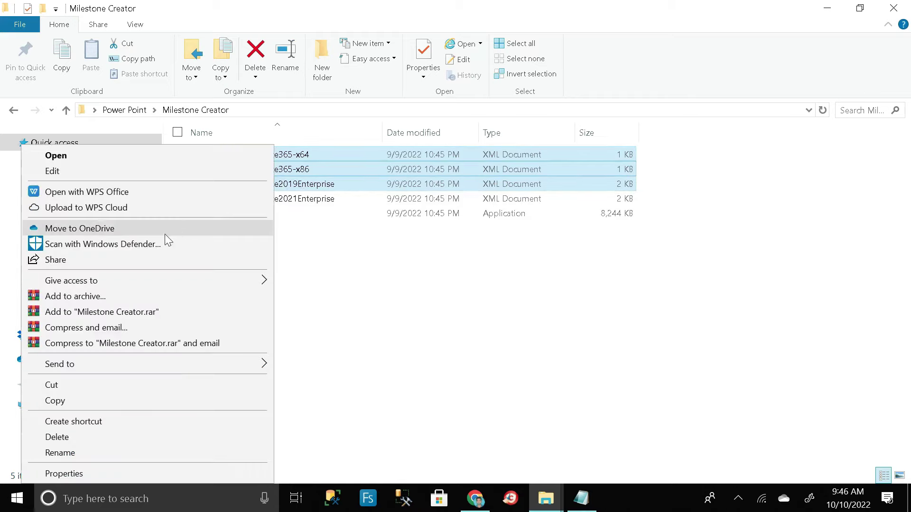
{"action": "left_click", "coordinate": [108, 437]}
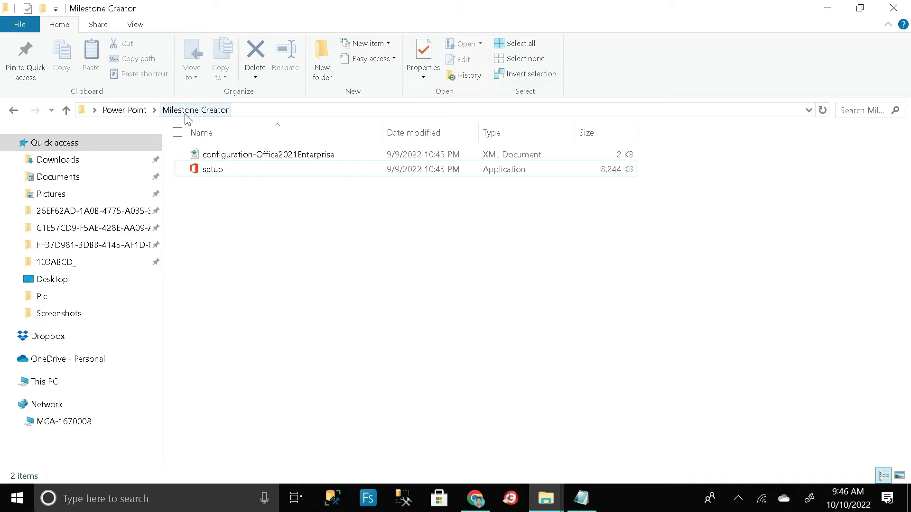
Open a PowerShell window in the Milestone Creator folder
{"action": "right_click", "coordinate": [374, 253], "text": "shift"}
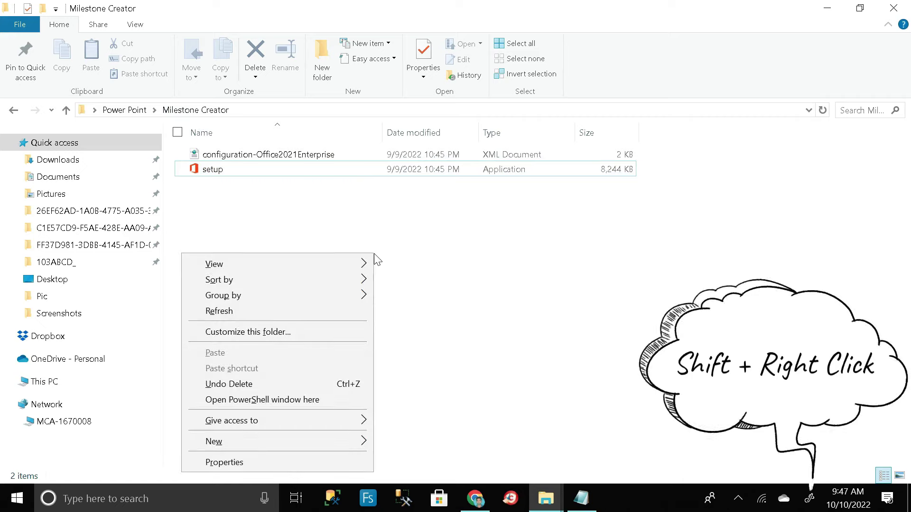
{"action": "left_click", "coordinate": [329, 399]}
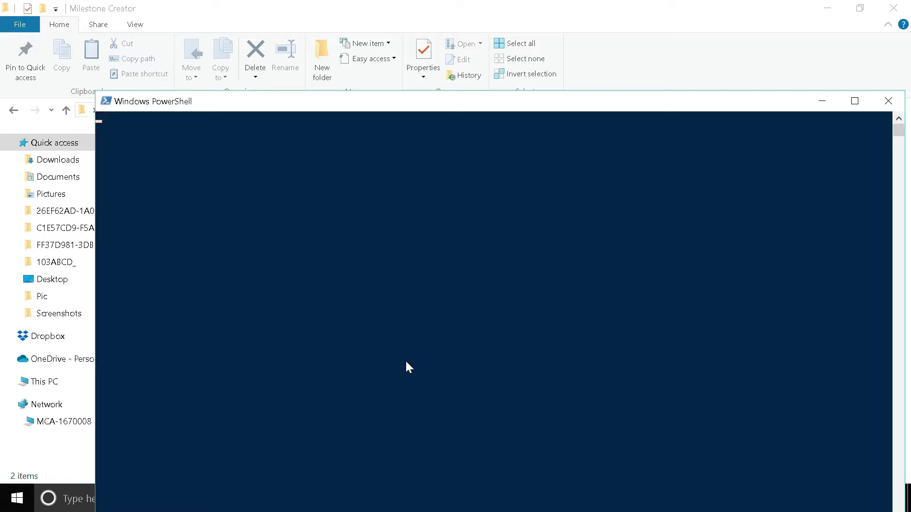
{"action": "left_click_drag", "start_coordinate": [460, 106], "coordinate": [450, 64]}
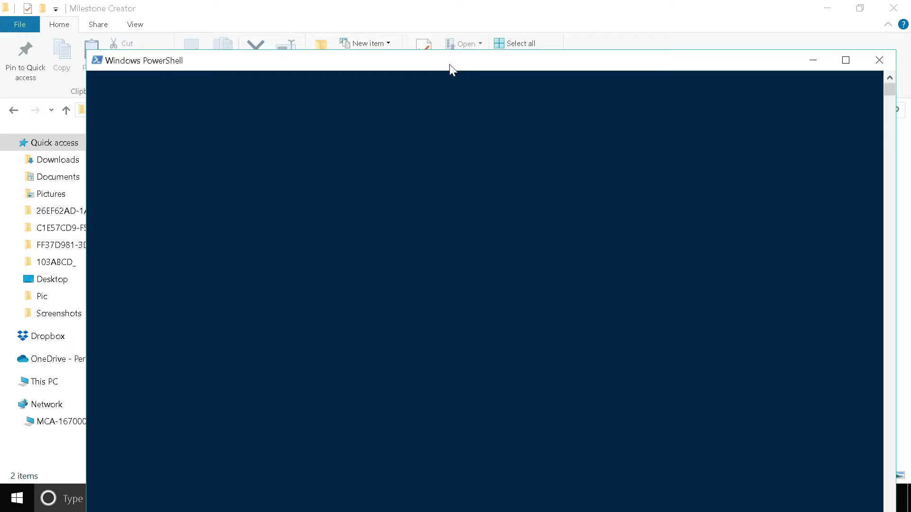
{"action": "left_click", "coordinate": [487, 109]}
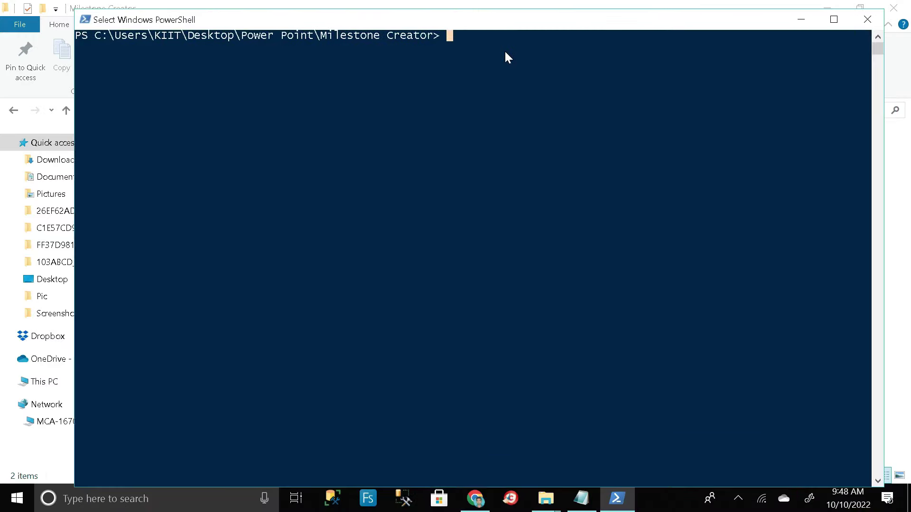
Copy the '.\setup.exe /configure .\configuration-Office2021Enterprise.xml' command from Notepad
{"action": "left_click", "coordinate": [581, 498]}
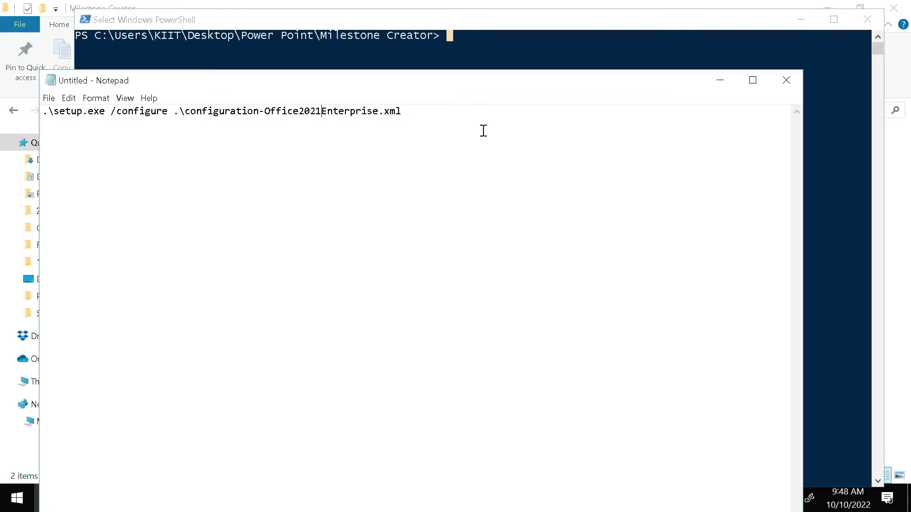
{"action": "left_click_drag", "start_coordinate": [414, 115], "coordinate": [41, 114]}
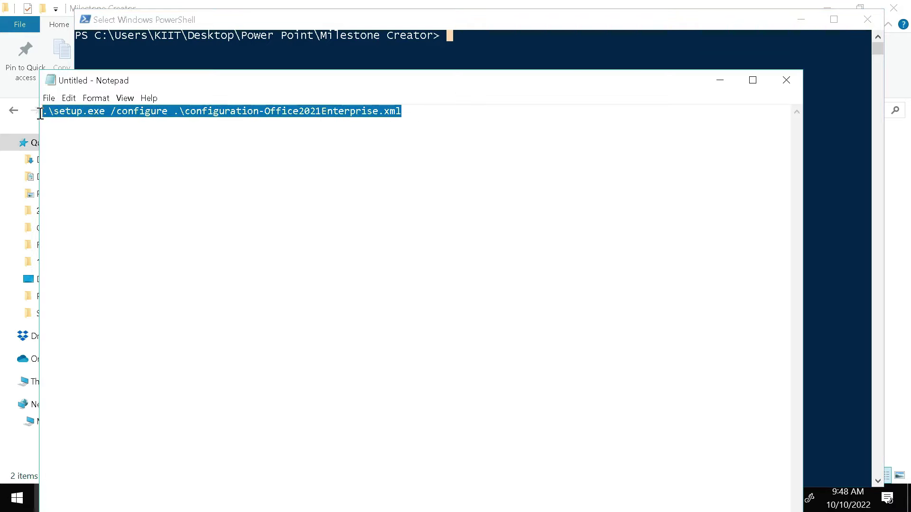
{"action": "right_click", "coordinate": [118, 113]}
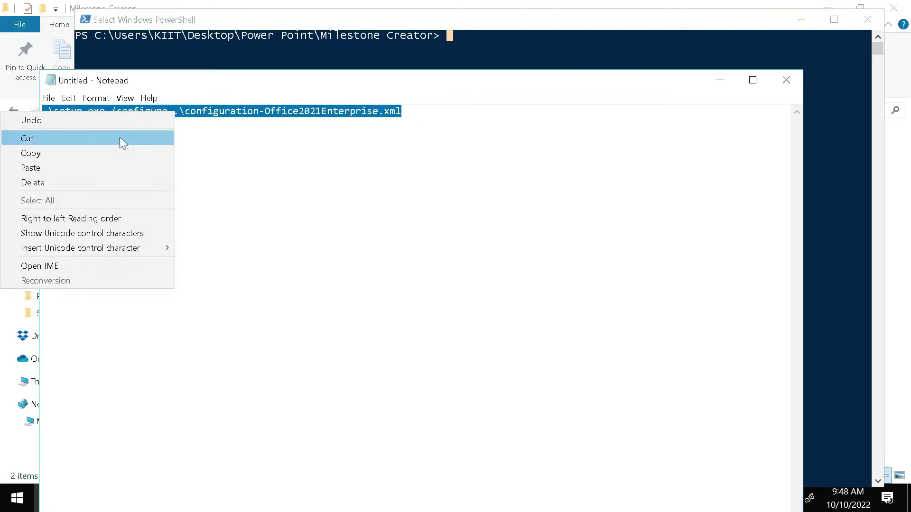
{"action": "left_click", "coordinate": [111, 154]}
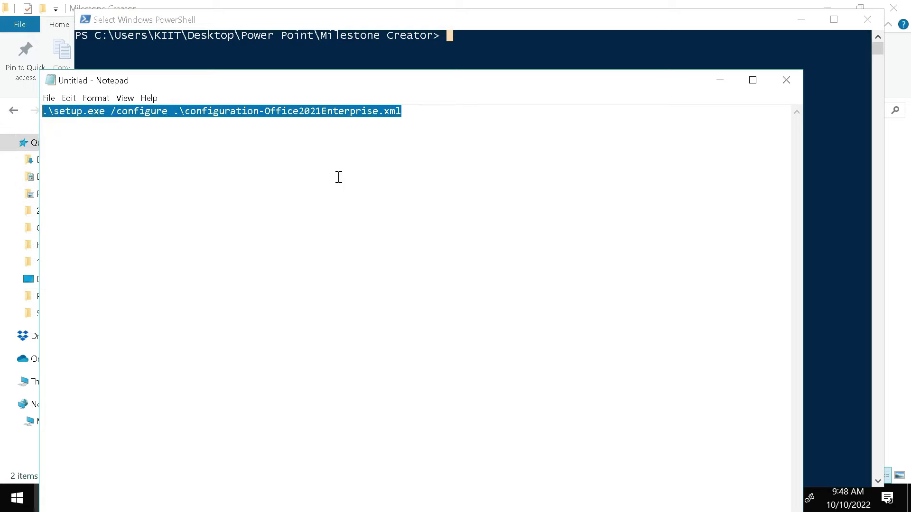
{"action": "left_click", "coordinate": [495, 129]}
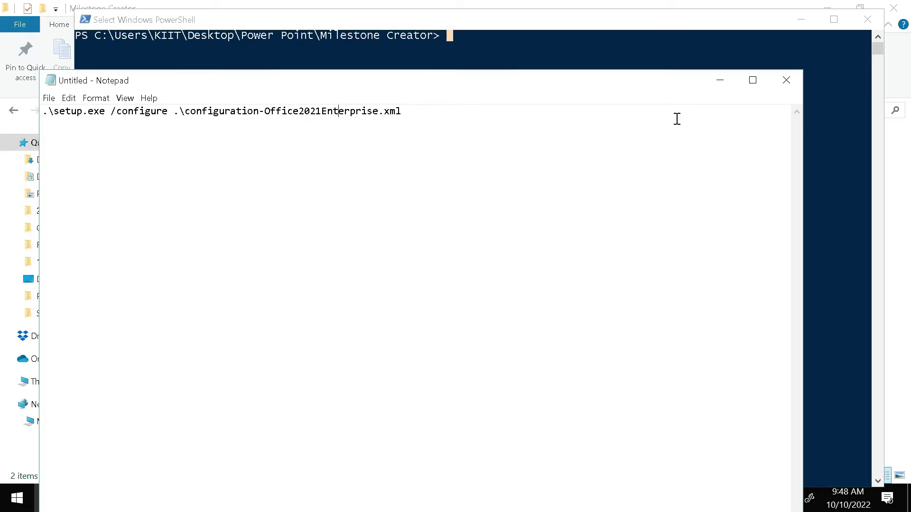
Paste and run the setup.exe /configure command, choose 32-bit Office, then minimize the windows
{"action": "right_click", "coordinate": [473, 42]}
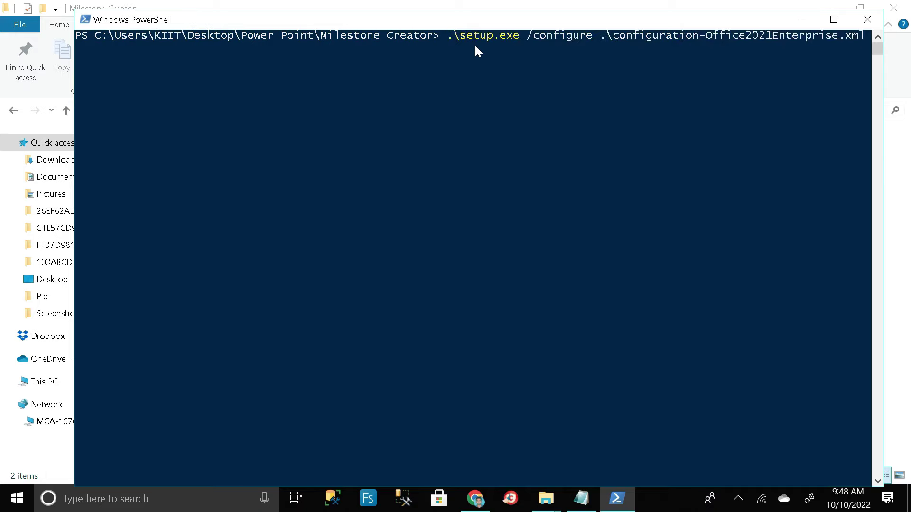
{"action": "key", "text": "Return"}
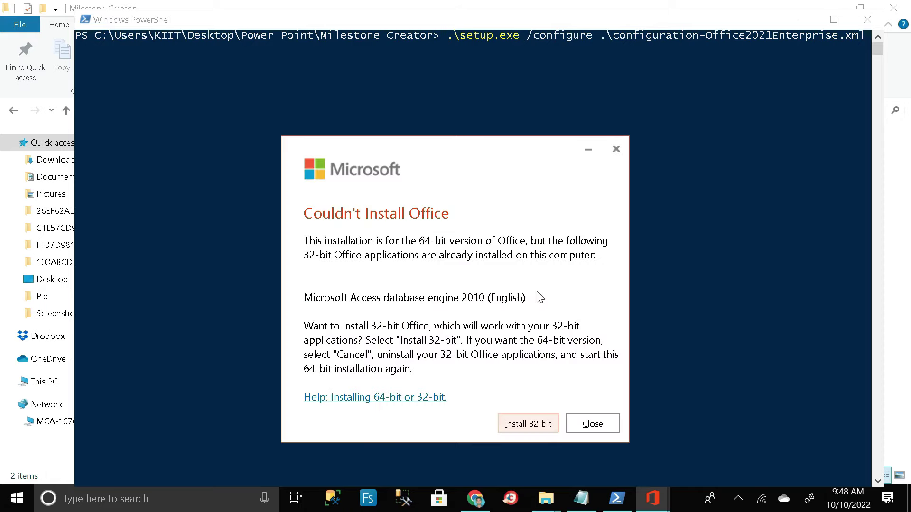
{"action": "left_click", "coordinate": [517, 423]}
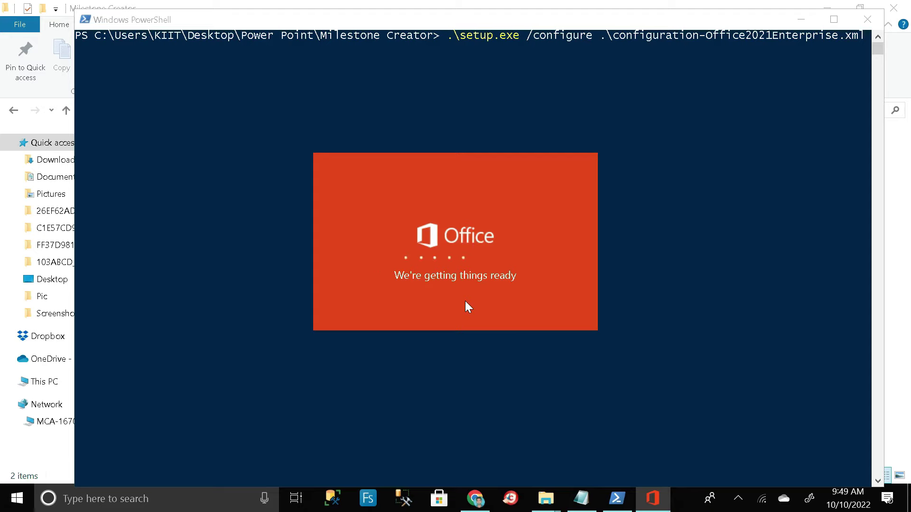
{"action": "left_click", "coordinate": [801, 20]}
{"action": "left_click", "coordinate": [826, 11]}
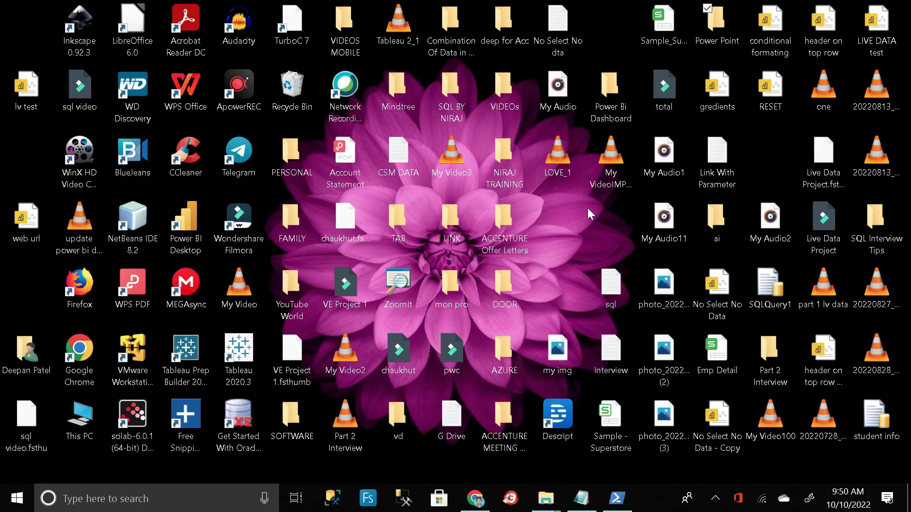
Refresh the desktop while Office installs, then close the 'You're all set' message
{"action": "right_click", "coordinate": [593, 196]}
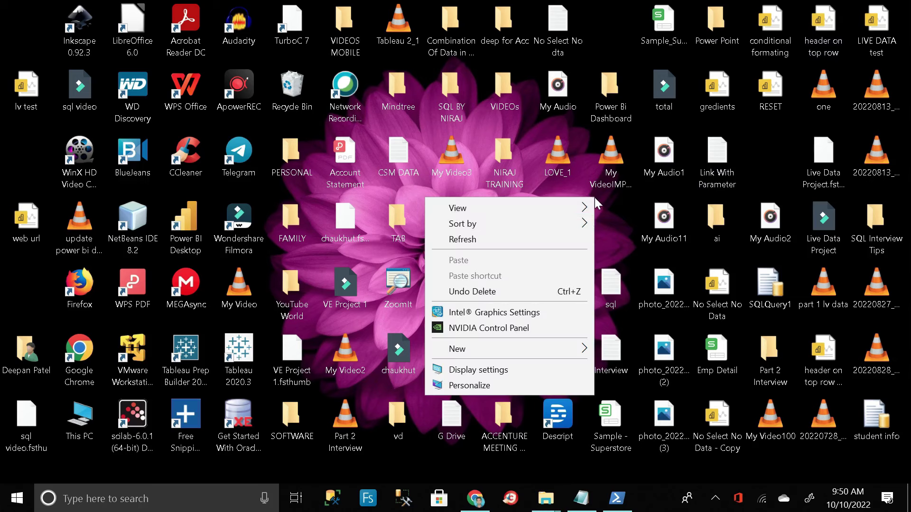
{"action": "left_click", "coordinate": [587, 237]}
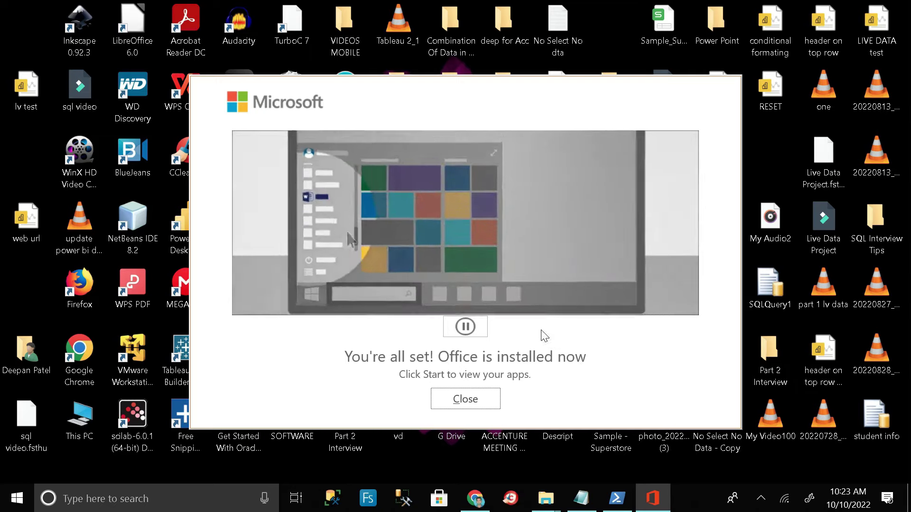
{"action": "left_click", "coordinate": [470, 404]}
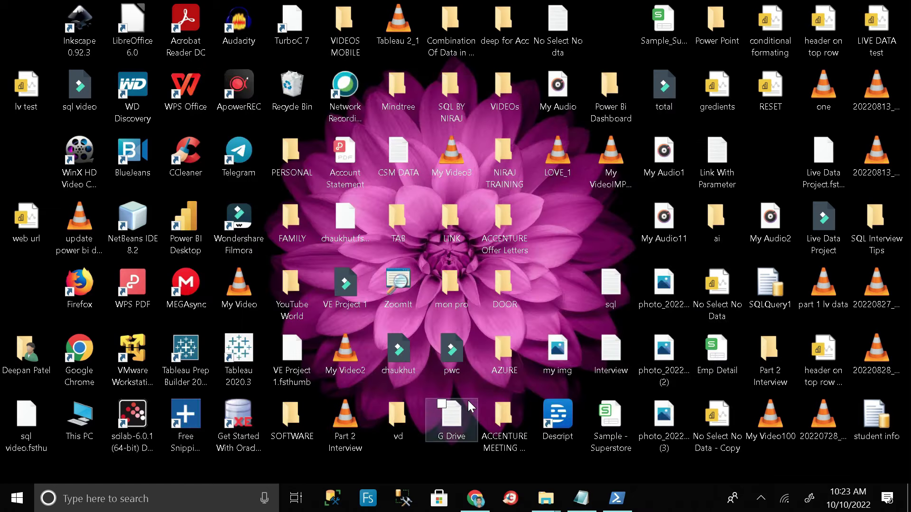
{"action": "right_click", "coordinate": [570, 247]}
Launch Word from Start search, decline the default-program prompt and open a blank document
{"action": "left_click", "coordinate": [568, 248]}
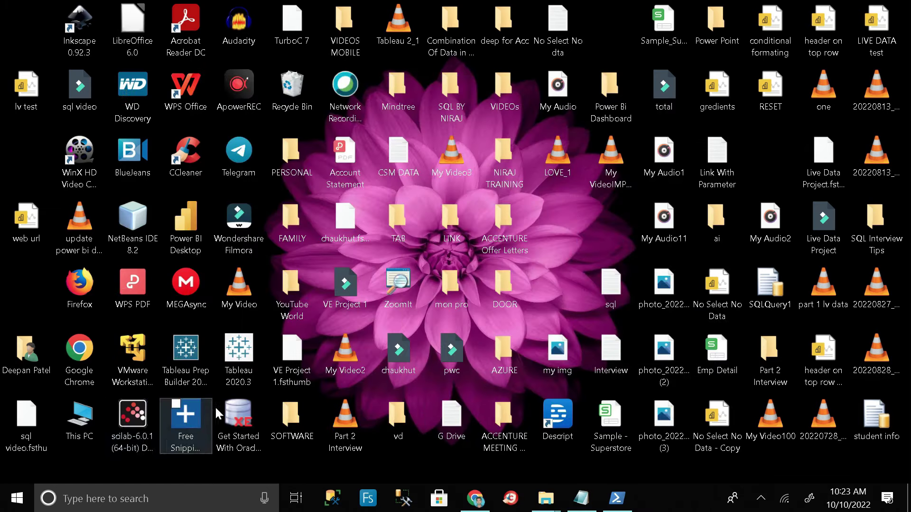
{"action": "left_click", "coordinate": [14, 499]}
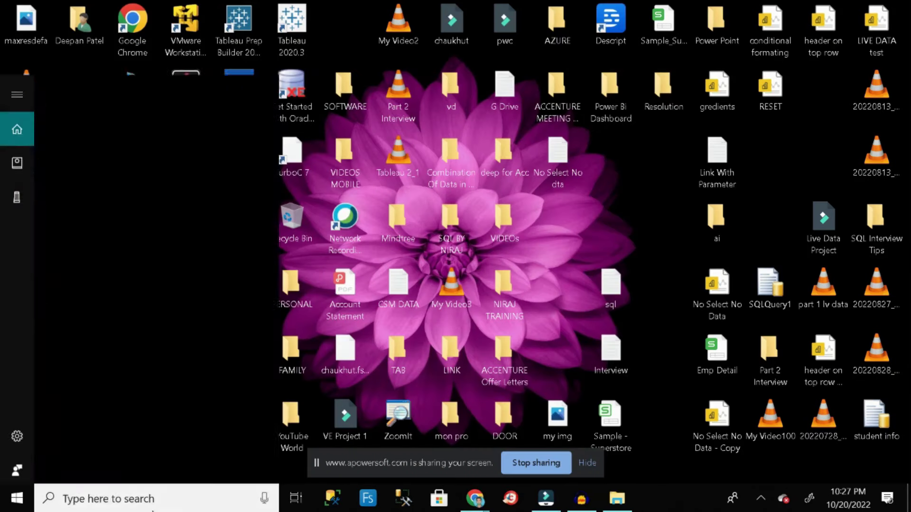
{"action": "type", "text": "word"}
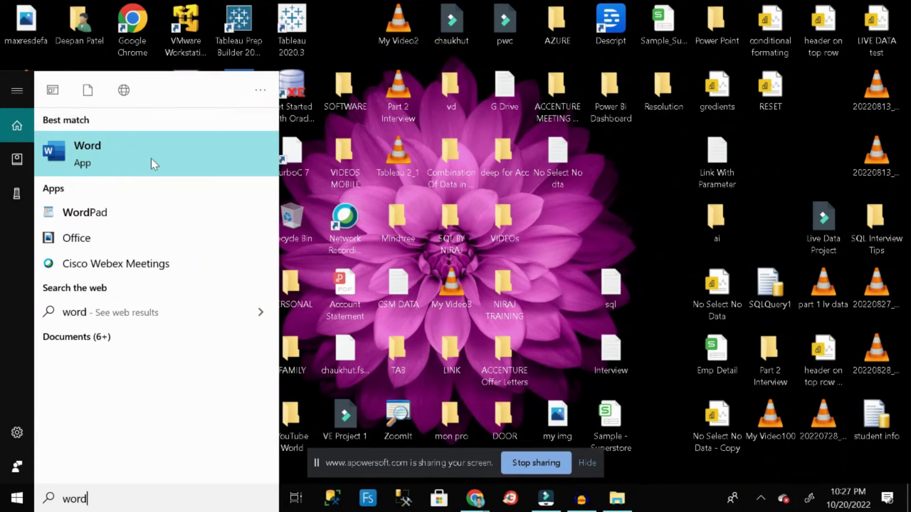
{"action": "left_click", "coordinate": [127, 161]}
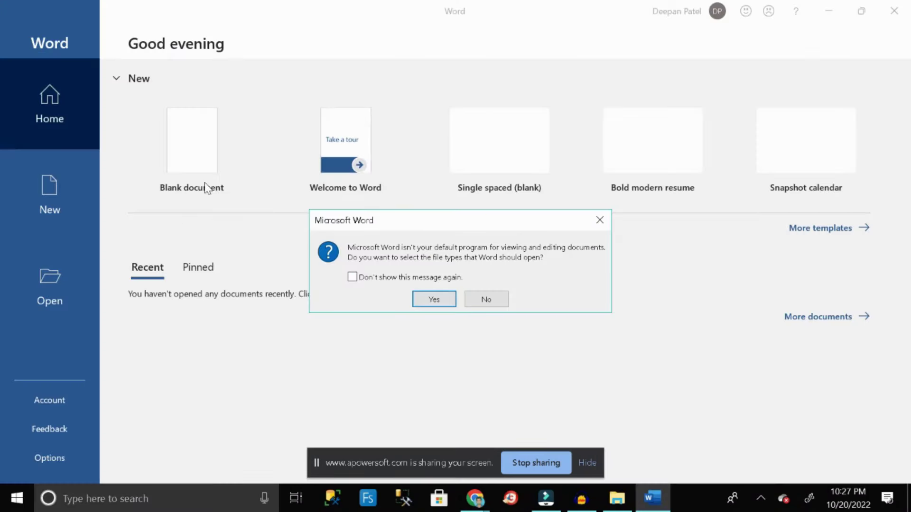
{"action": "left_click", "coordinate": [496, 301]}
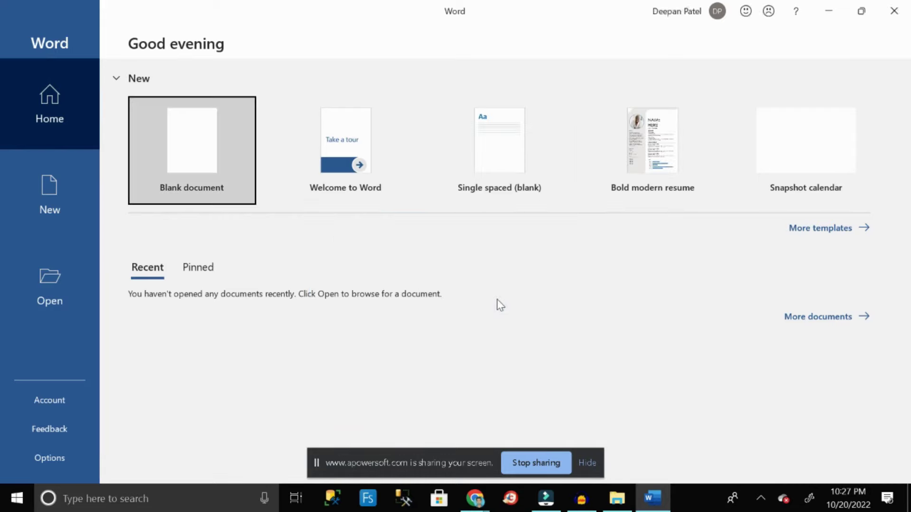
{"action": "left_click", "coordinate": [183, 165]}
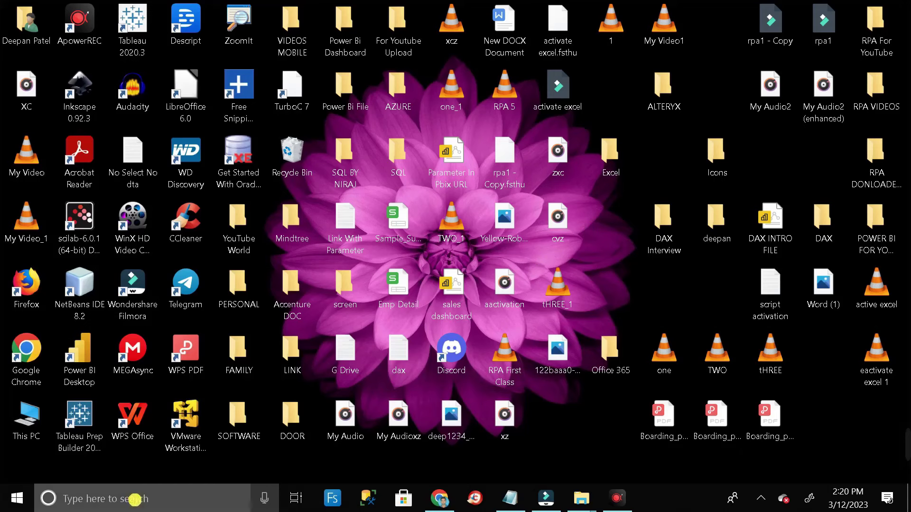
Search for 'word' in Windows search and launch Word again
{"action": "left_click", "coordinate": [135, 501]}
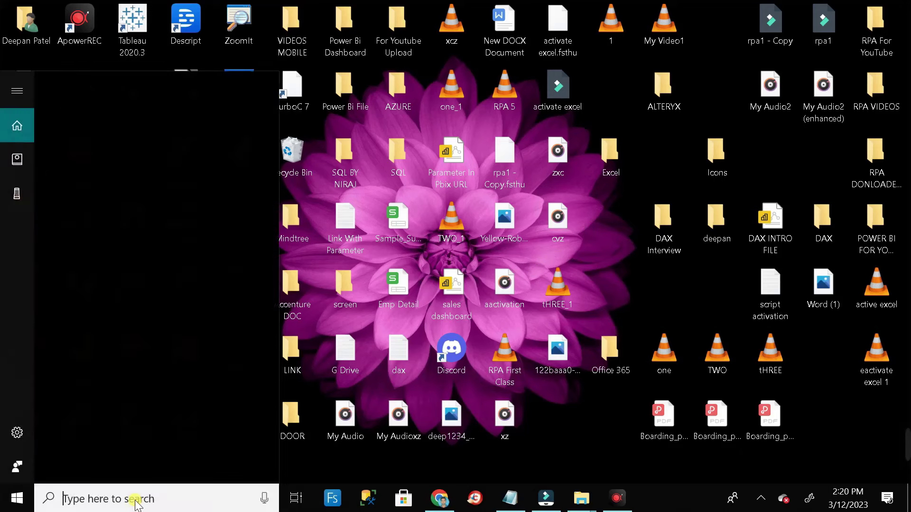
{"action": "type", "text": "word"}
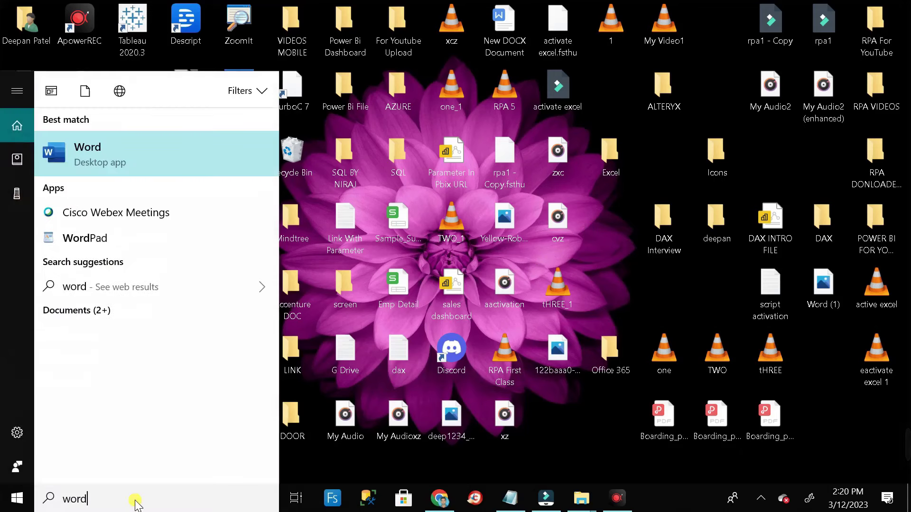
{"action": "key", "text": "Return"}
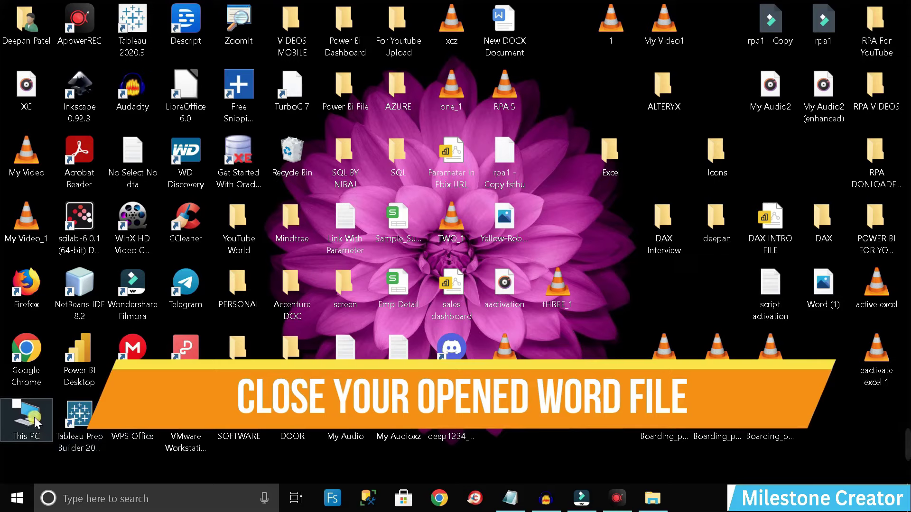
Browse This PC > Windows (C:) > Program Files (x86) and select the Microsoft Office folder
{"action": "double_click", "coordinate": [29, 420]}
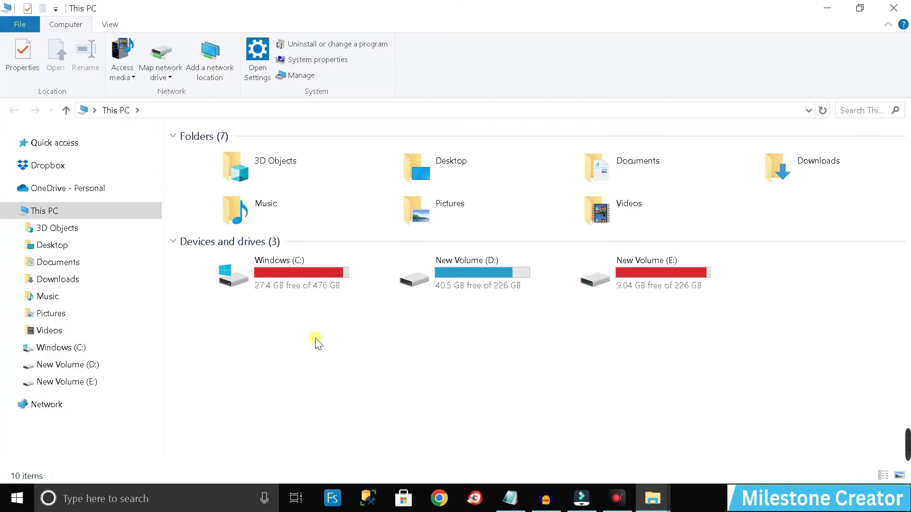
{"action": "double_click", "coordinate": [304, 289]}
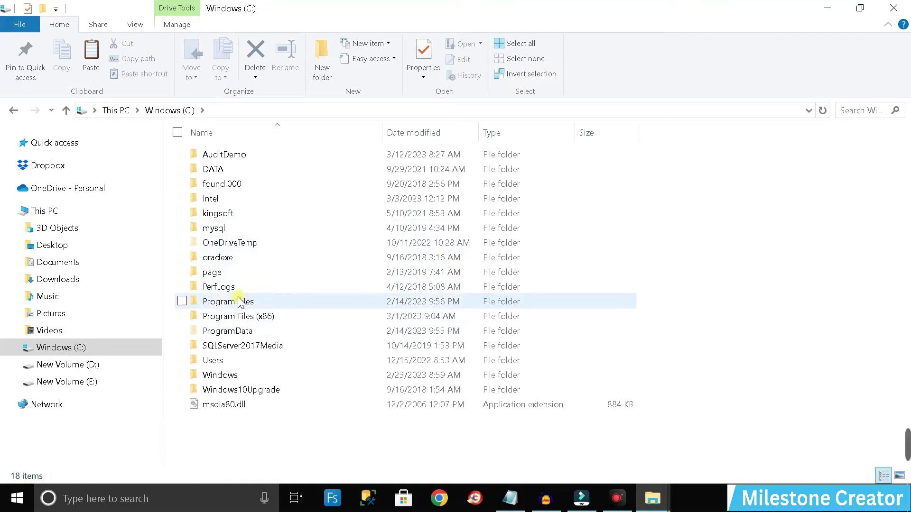
{"action": "left_click", "coordinate": [264, 318]}
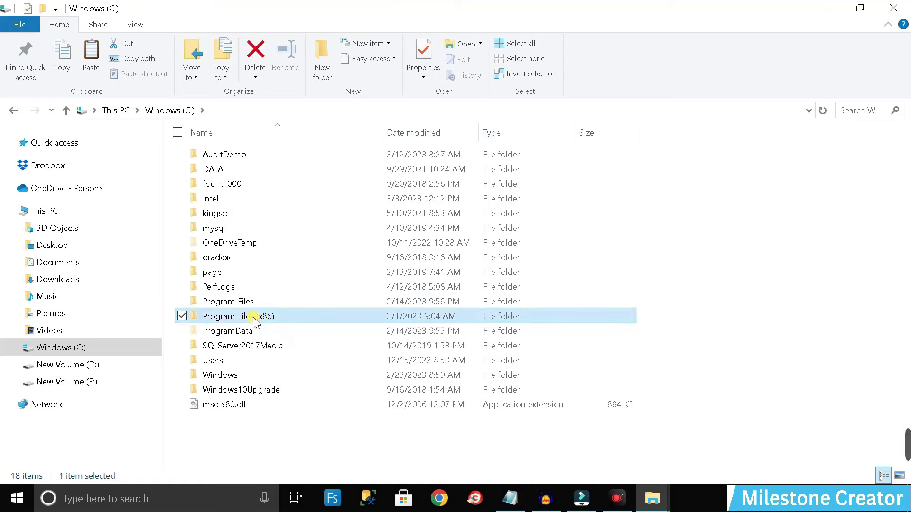
{"action": "double_click", "coordinate": [255, 318]}
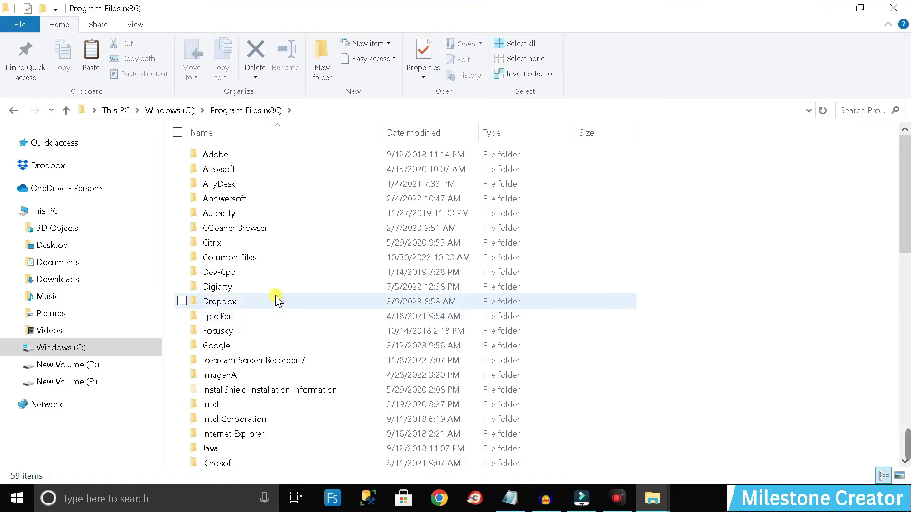
{"action": "scroll", "coordinate": [300, 274], "scroll_direction": "down", "scroll_amount": 5}
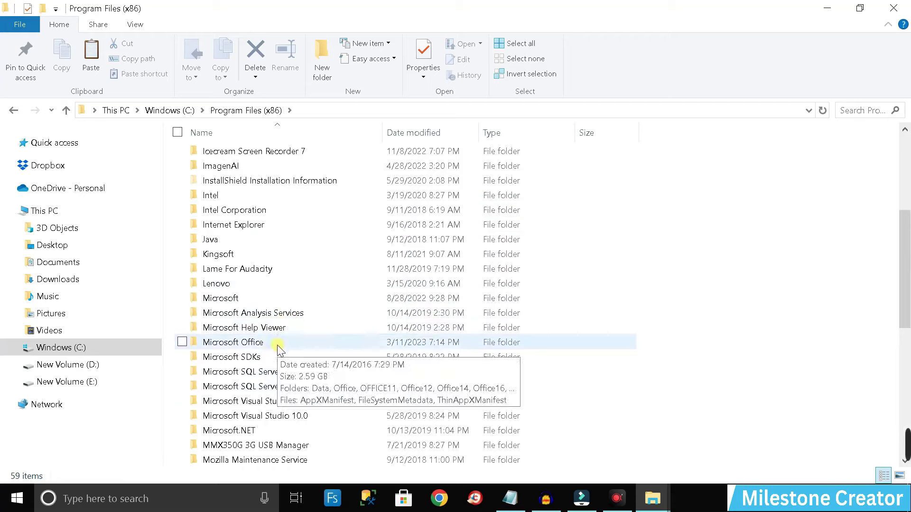
{"action": "left_click", "coordinate": [287, 344]}
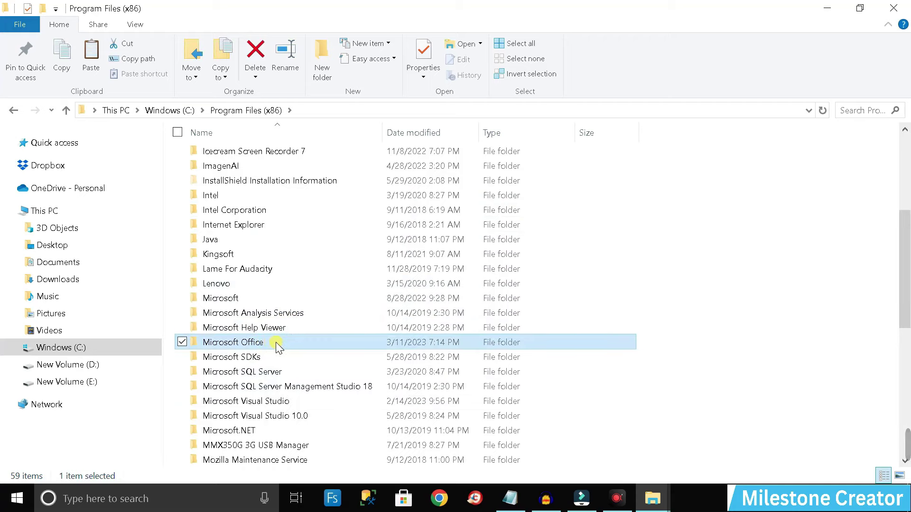
Open Microsoft Office > Office16 and select the OSPPREARM application
{"action": "double_click", "coordinate": [264, 344]}
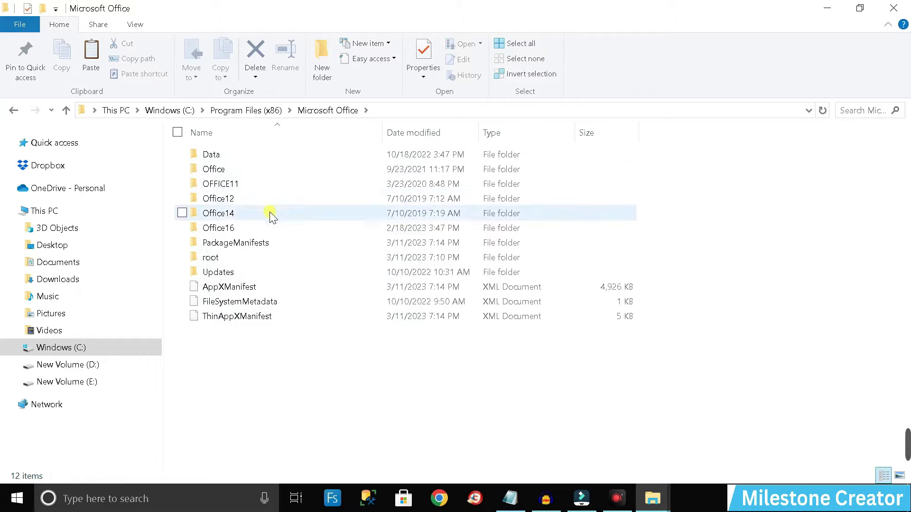
{"action": "left_click", "coordinate": [244, 232]}
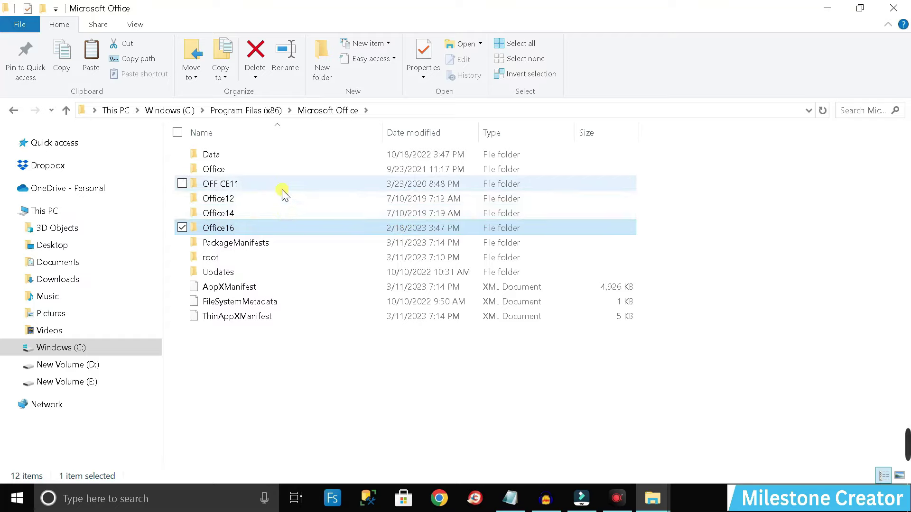
{"action": "mouse_move", "coordinate": [237, 232]}
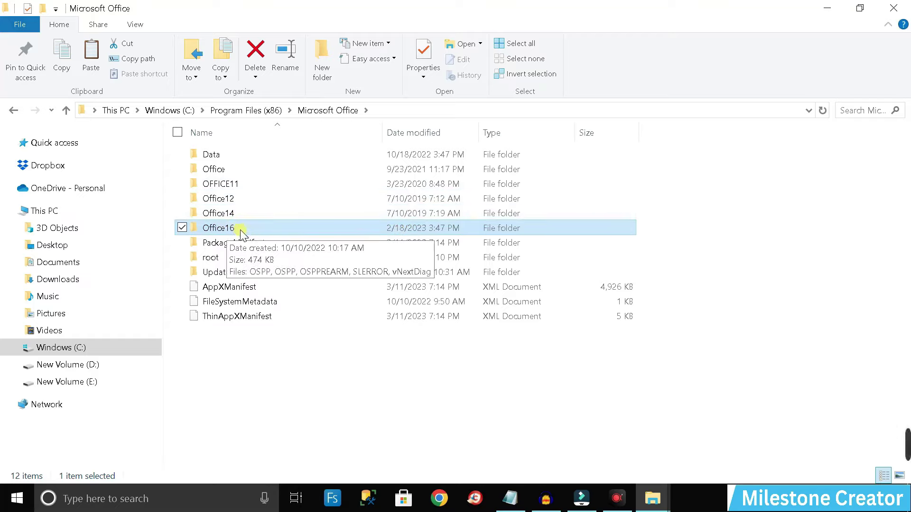
{"action": "double_click", "coordinate": [241, 226]}
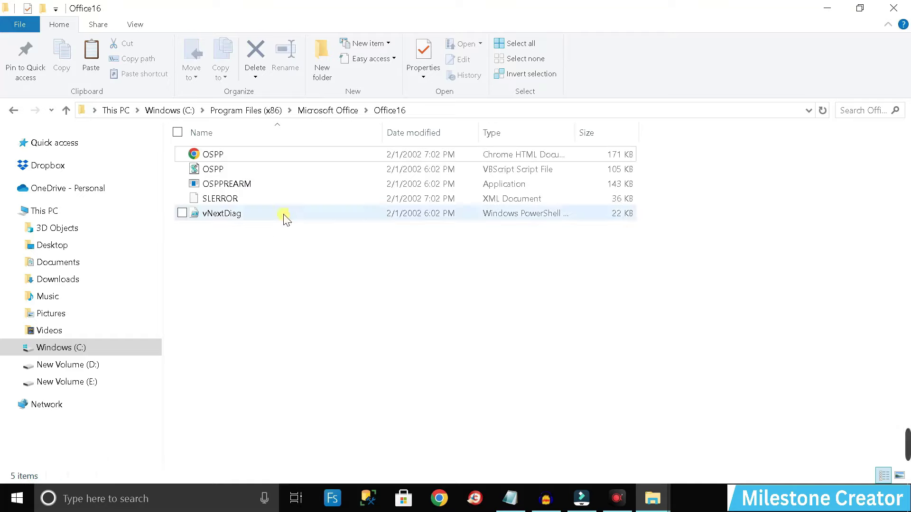
{"action": "left_click", "coordinate": [256, 187]}
Run OSPPREARM as administrator twice from its context menu
{"action": "right_click", "coordinate": [256, 186]}
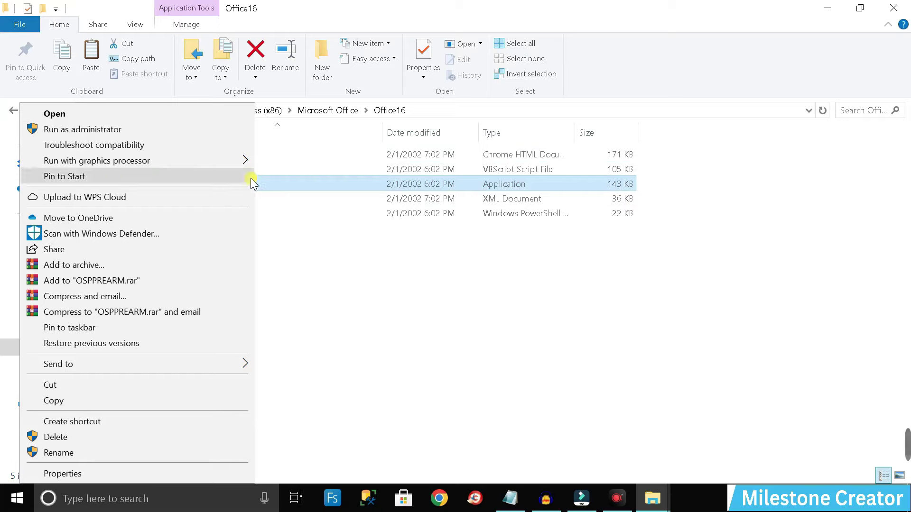
{"action": "left_click", "coordinate": [140, 131]}
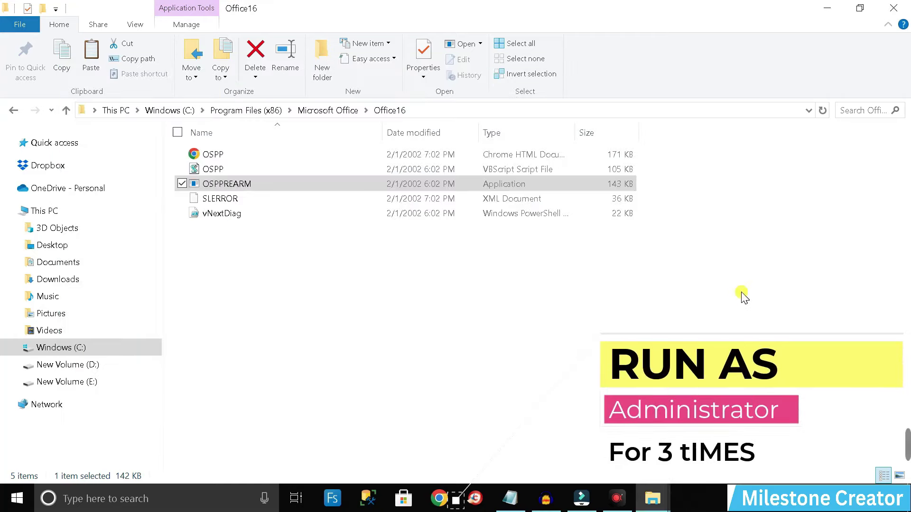
{"action": "left_click", "coordinate": [580, 297]}
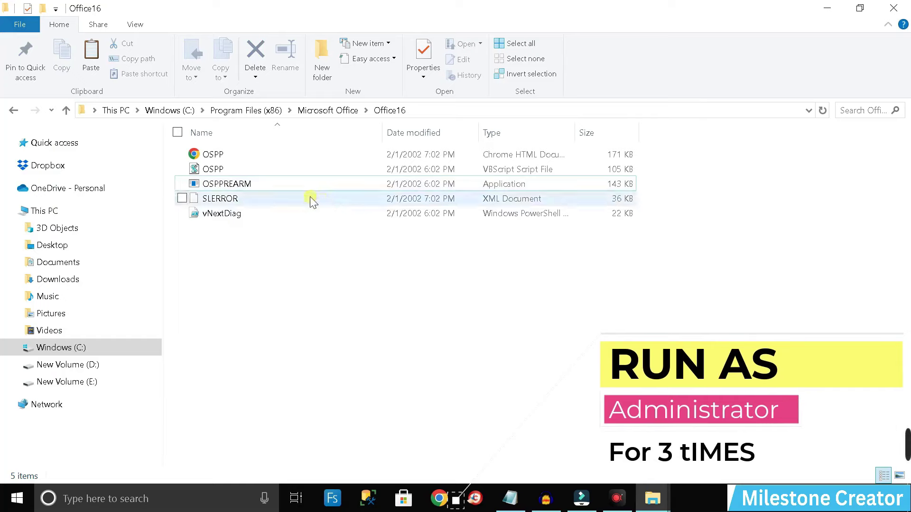
{"action": "left_click", "coordinate": [280, 184]}
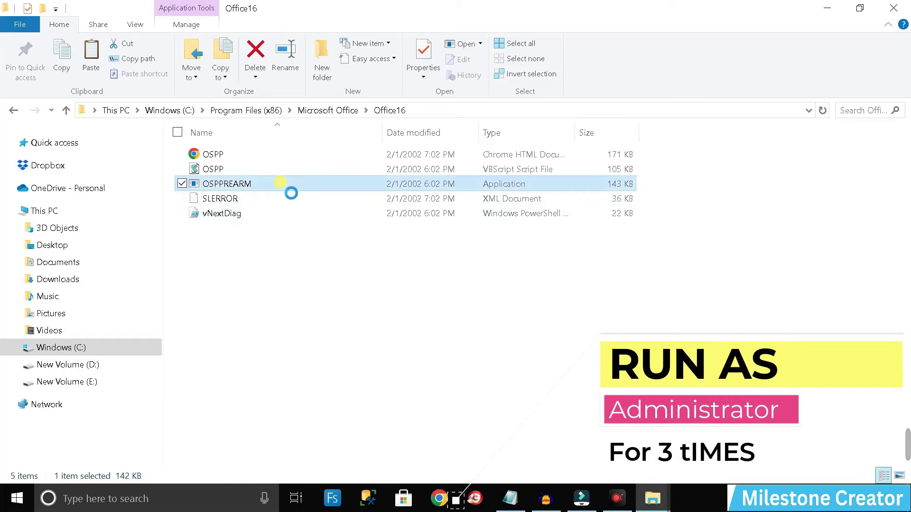
{"action": "right_click", "coordinate": [287, 190]}
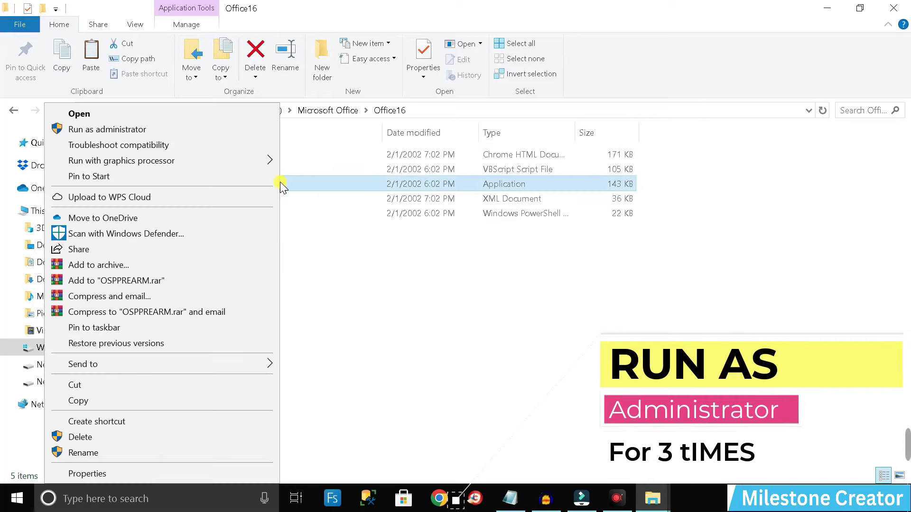
{"action": "left_click", "coordinate": [204, 134]}
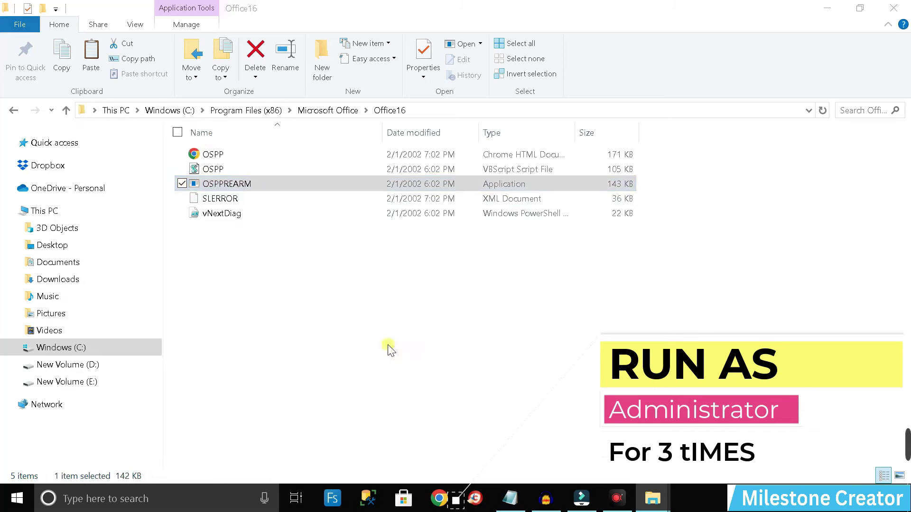
Run OSPPREARM as administrator a third time, then close the Office16 window
{"action": "left_click", "coordinate": [667, 272]}
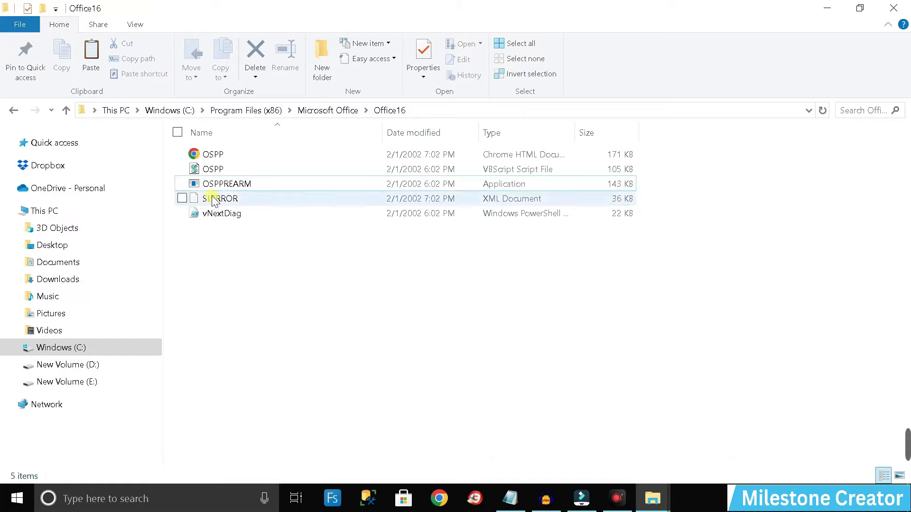
{"action": "left_click", "coordinate": [234, 188]}
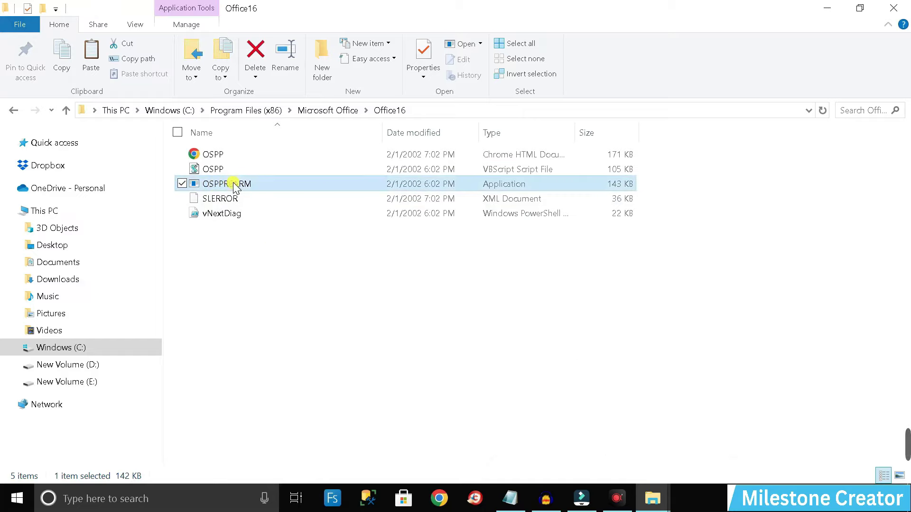
{"action": "right_click", "coordinate": [235, 185]}
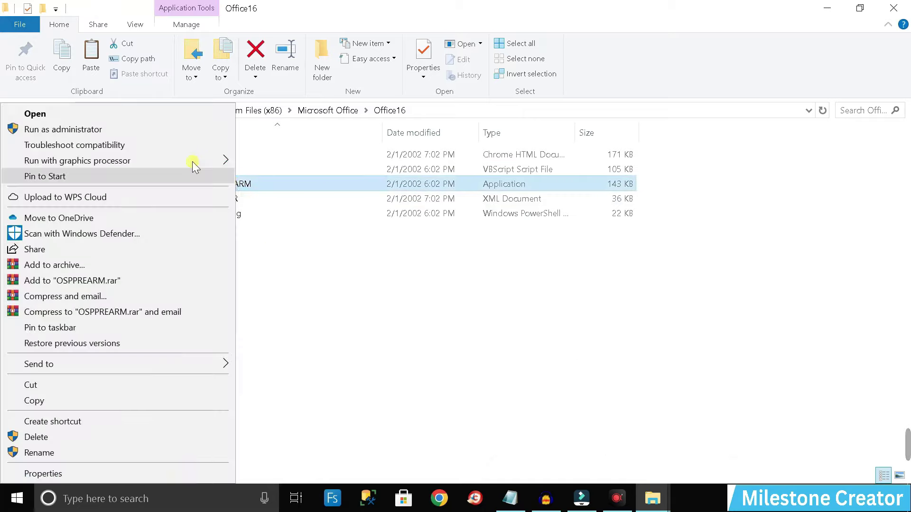
{"action": "left_click", "coordinate": [160, 129]}
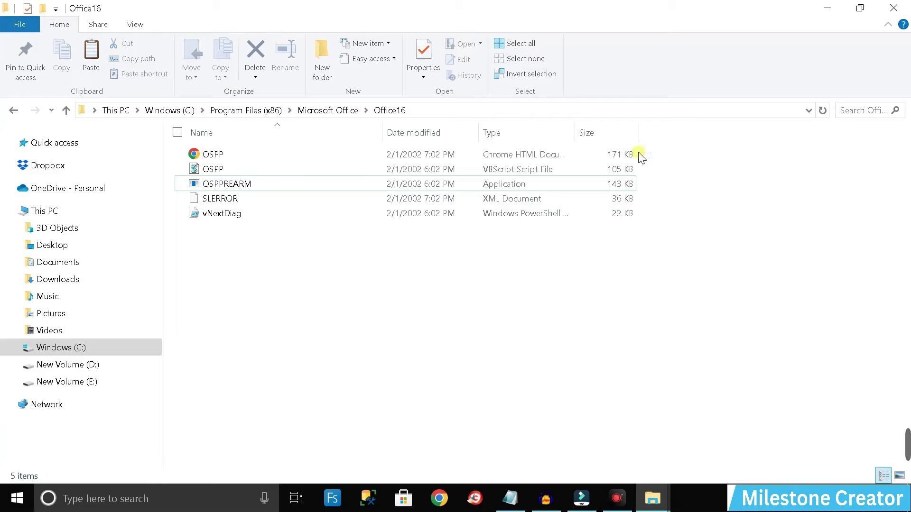
{"action": "left_click", "coordinate": [894, 8]}
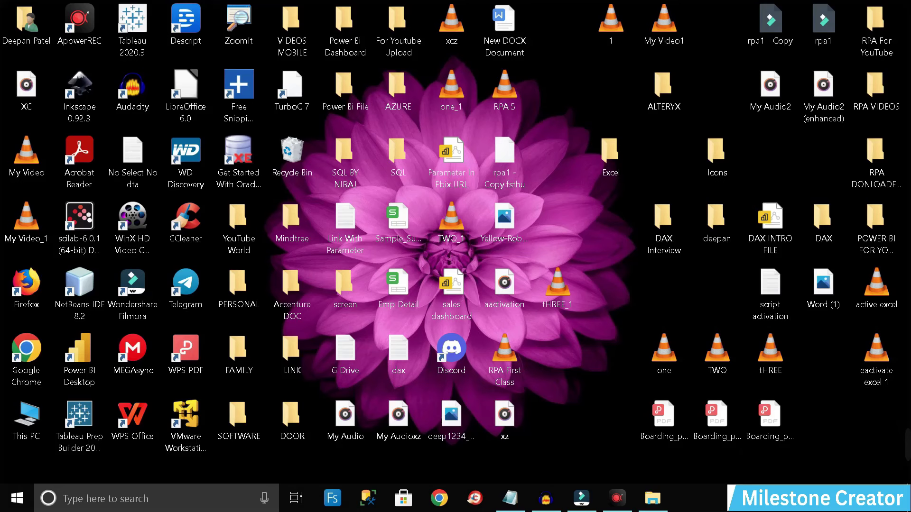
Refresh the desktop, then search 'ms word' and launch the Word desktop app
{"action": "right_click", "coordinate": [783, 156]}
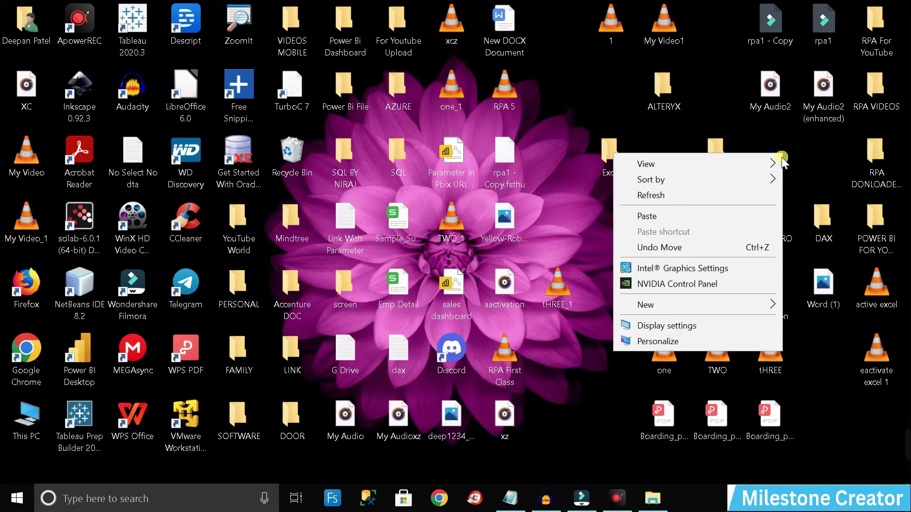
{"action": "left_click", "coordinate": [763, 198]}
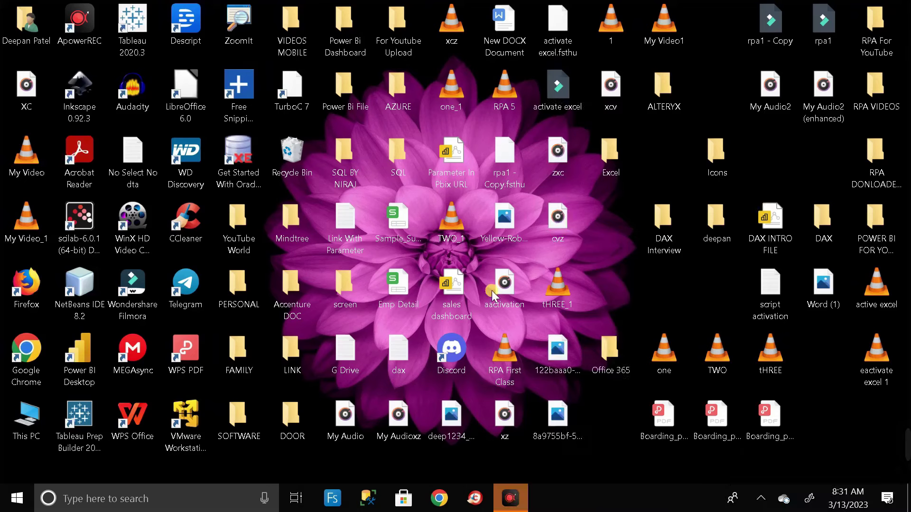
{"action": "left_click", "coordinate": [158, 506]}
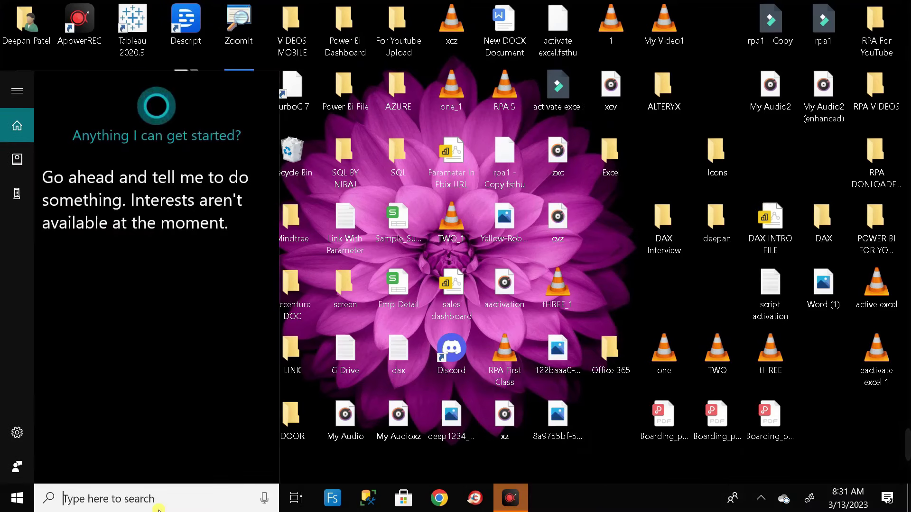
{"action": "type", "text": "ms word"}
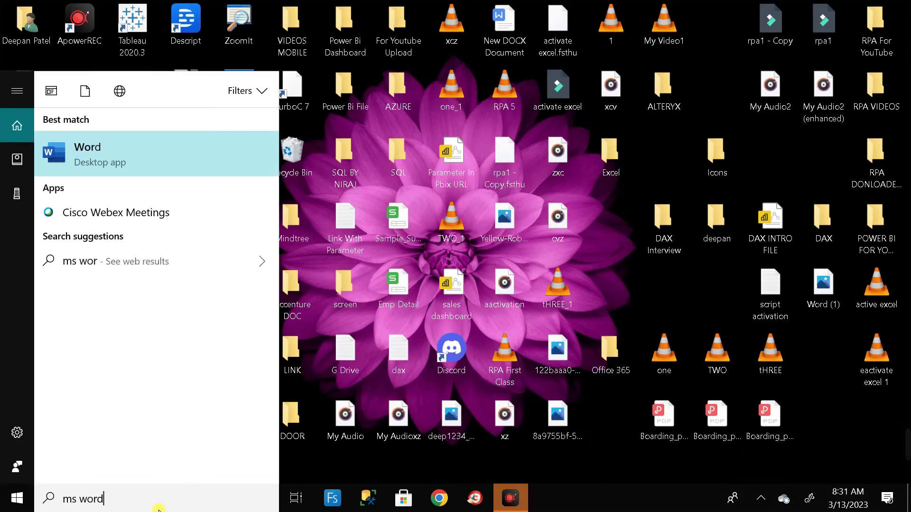
{"action": "left_click", "coordinate": [158, 156]}
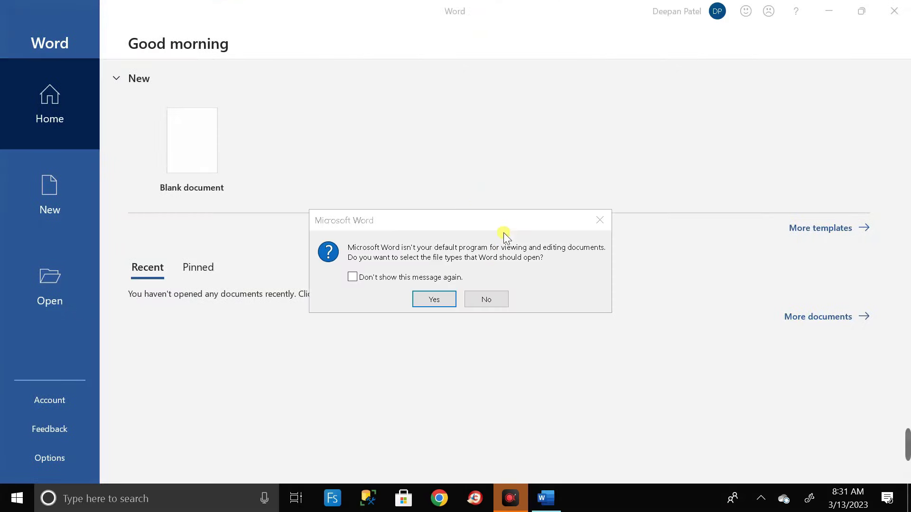
Decline the default-program prompt, create a blank document and type 'jkhsj'
{"action": "left_click", "coordinate": [487, 302]}
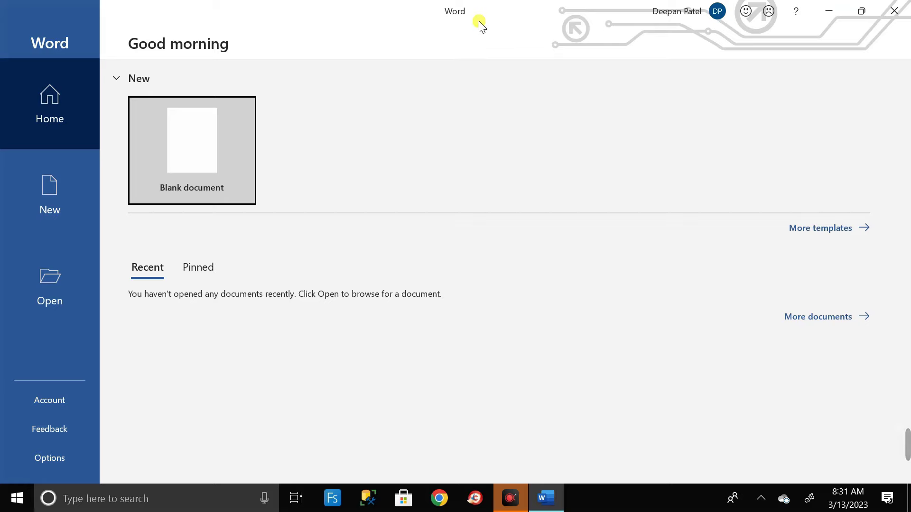
{"action": "left_click", "coordinate": [204, 142]}
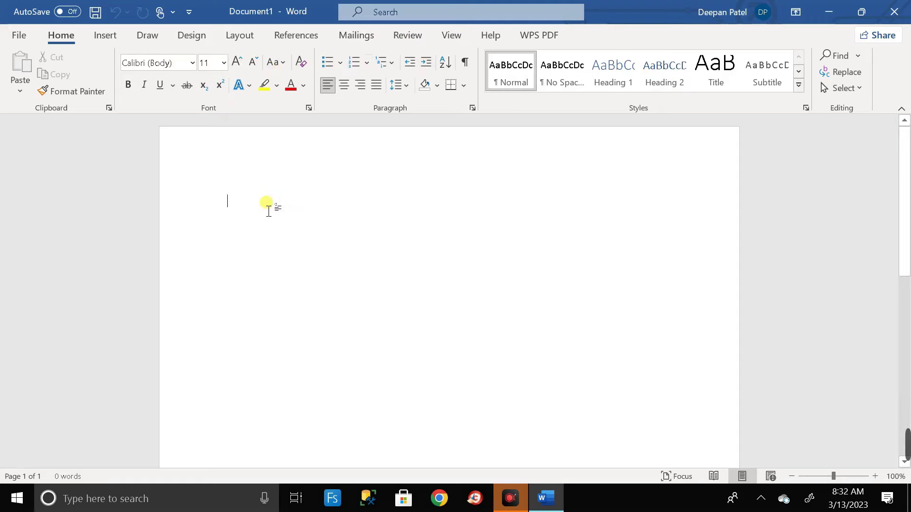
{"action": "type", "text": "jkhsjkssk"}
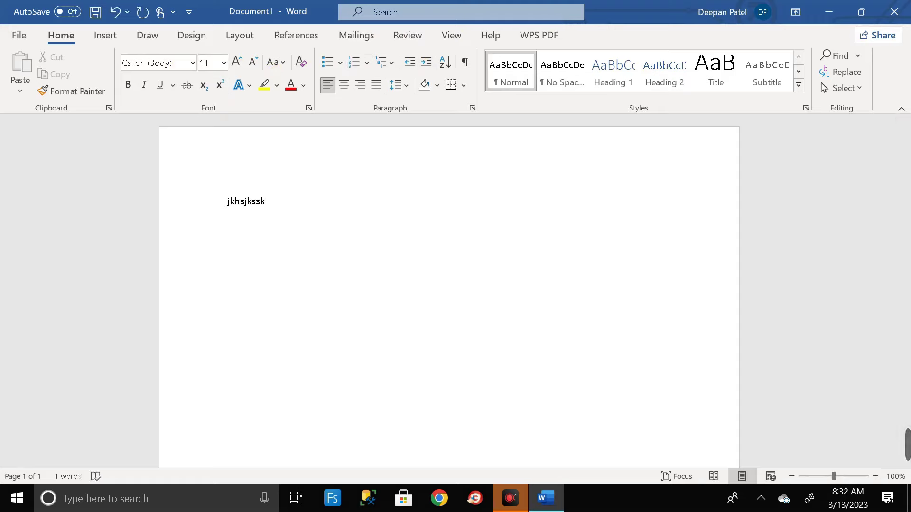